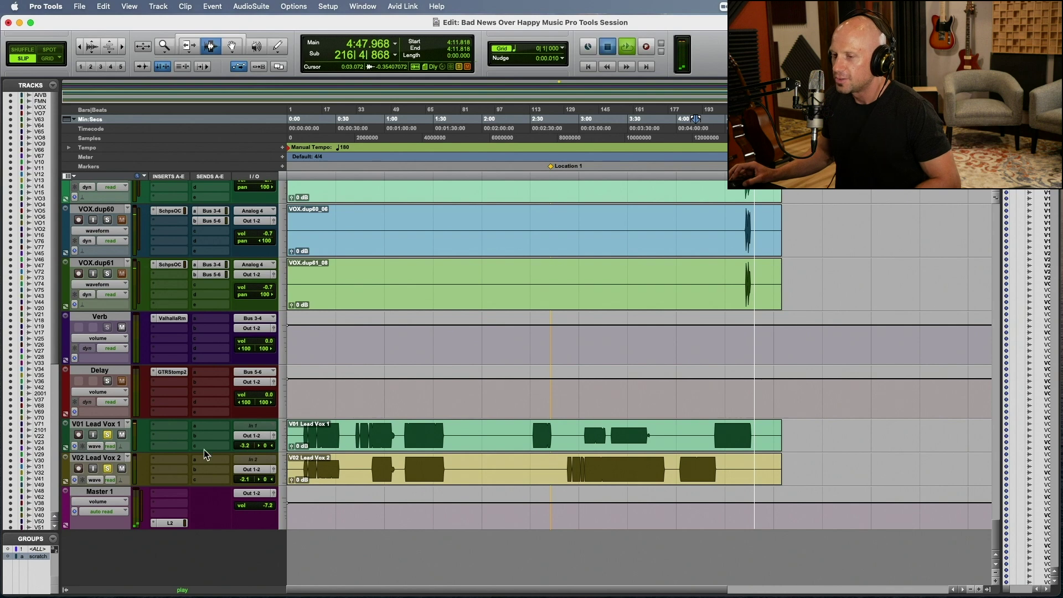
Step: Stop the soloed lead vocal playback and listen to the background vocals from 4:11.818, following tracks VOX.dup45 to VOX.dup75
key(space)
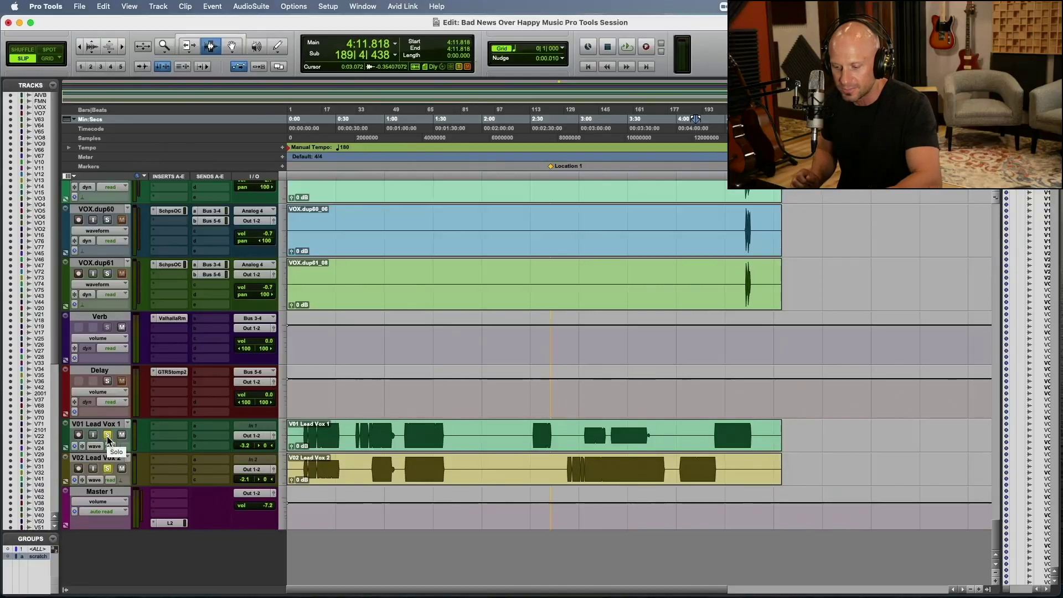
scroll(745, 436, down, 5)
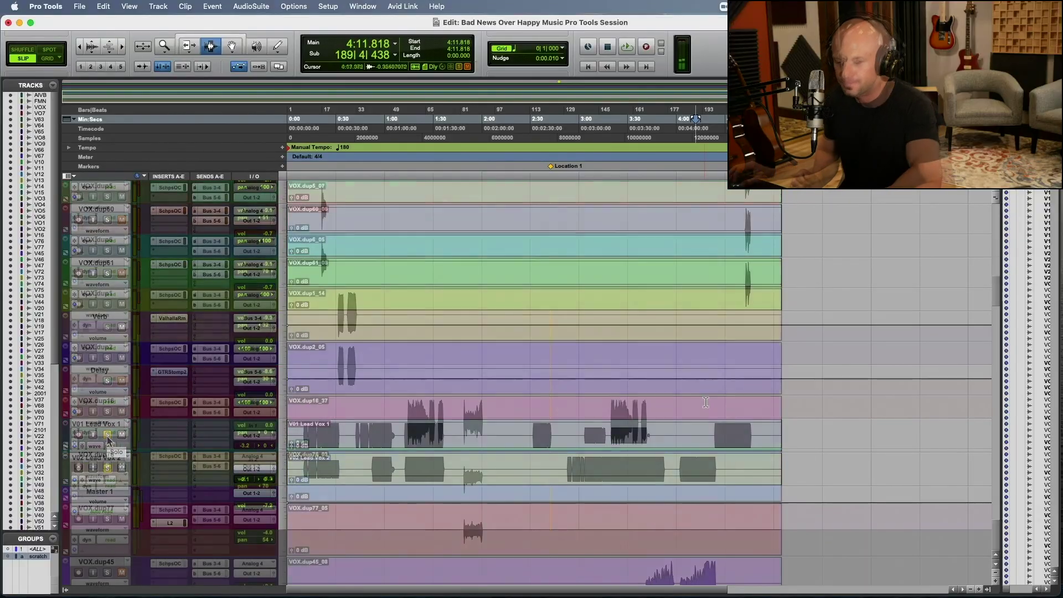
scroll(746, 436, down, 5)
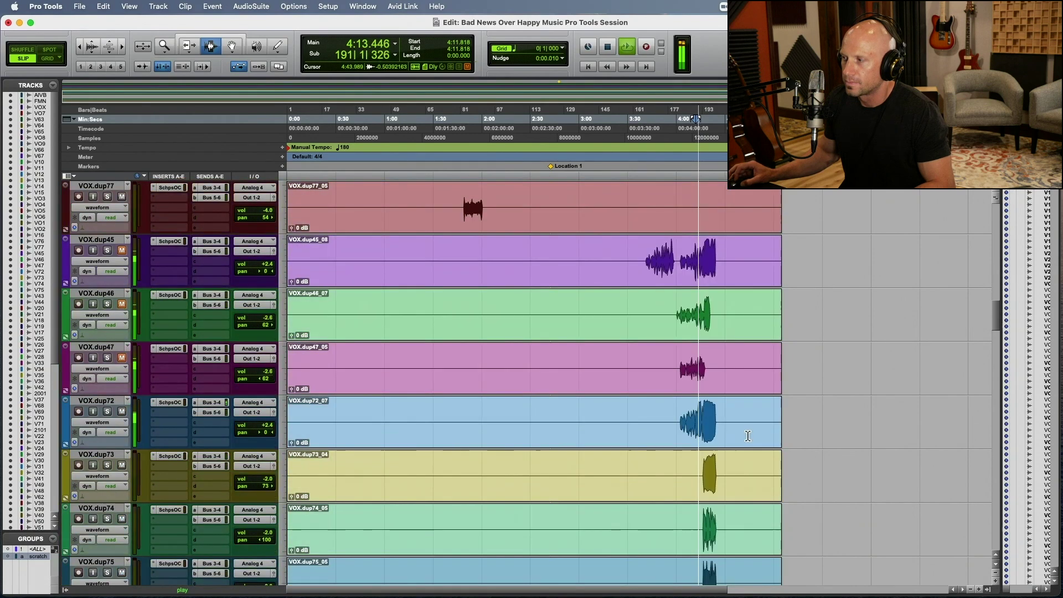
scroll(748, 436, right, 3)
scroll(747, 436, down, 2)
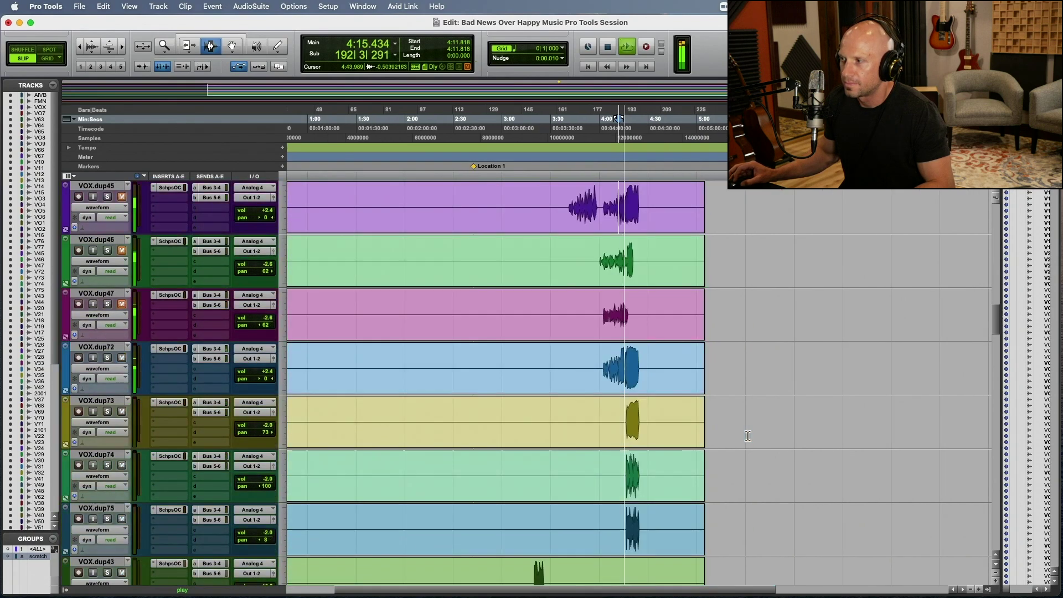
scroll(747, 436, up, 1)
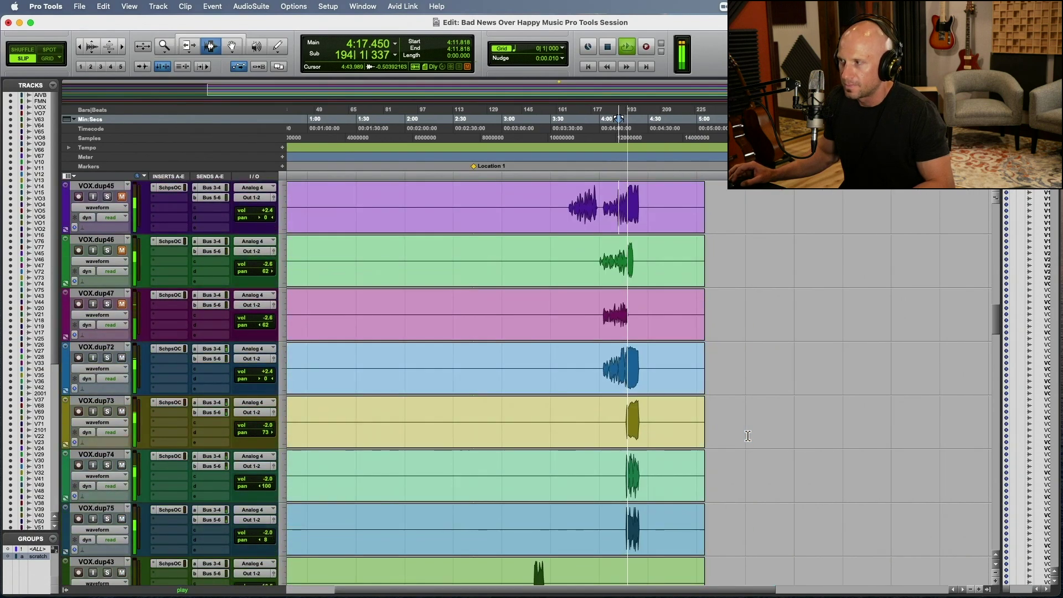
scroll(723, 436, right, 3)
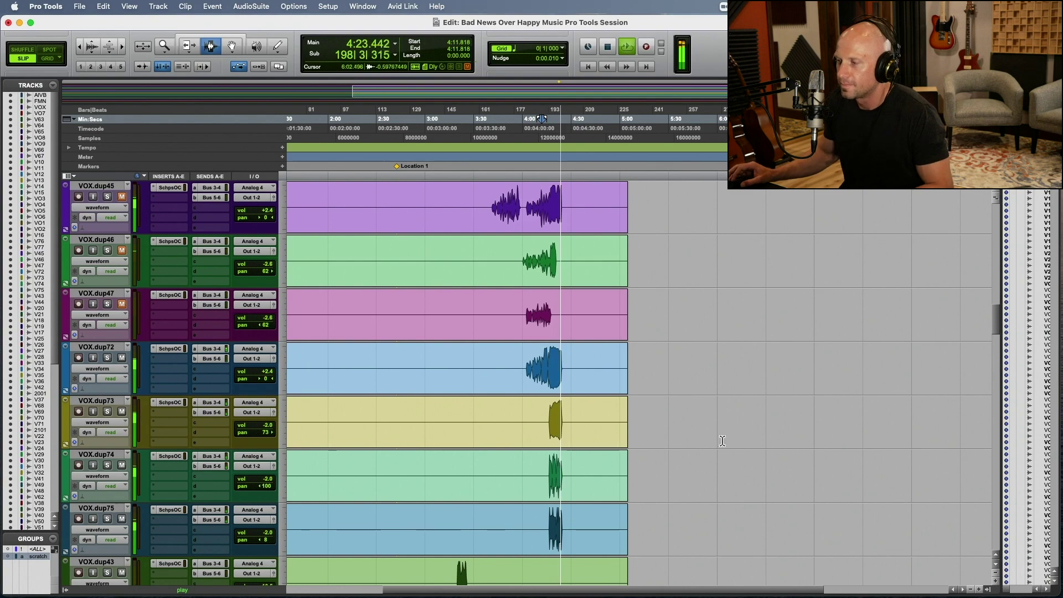
Step: Follow the playing background vocals through the remaining tracks down to VOX.dup61 until the song's ending, and stop playback
scroll(725, 443, down, 15)
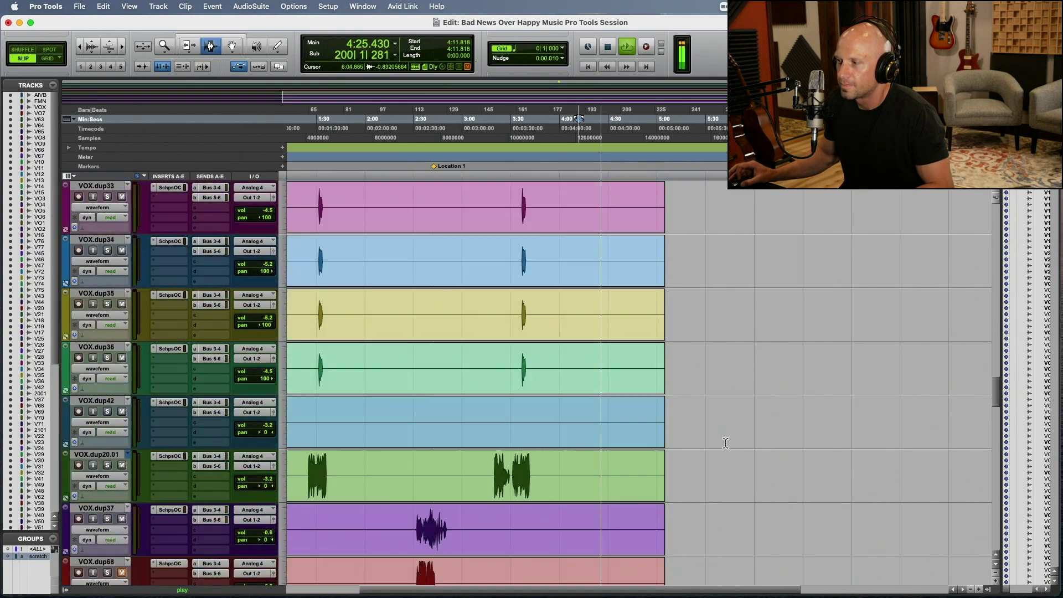
scroll(725, 443, down, 15)
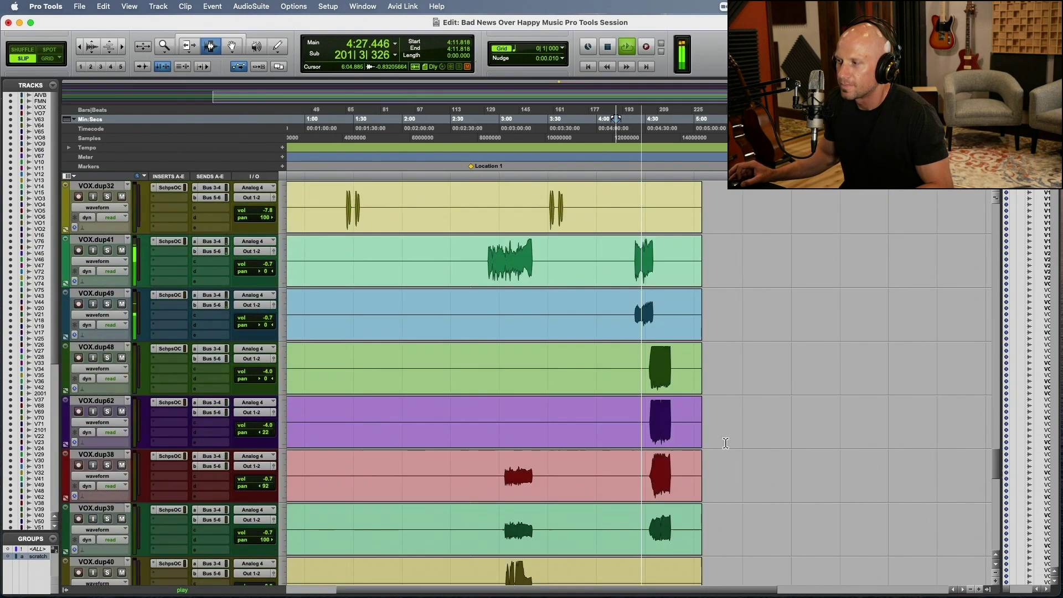
scroll(726, 443, down, 2)
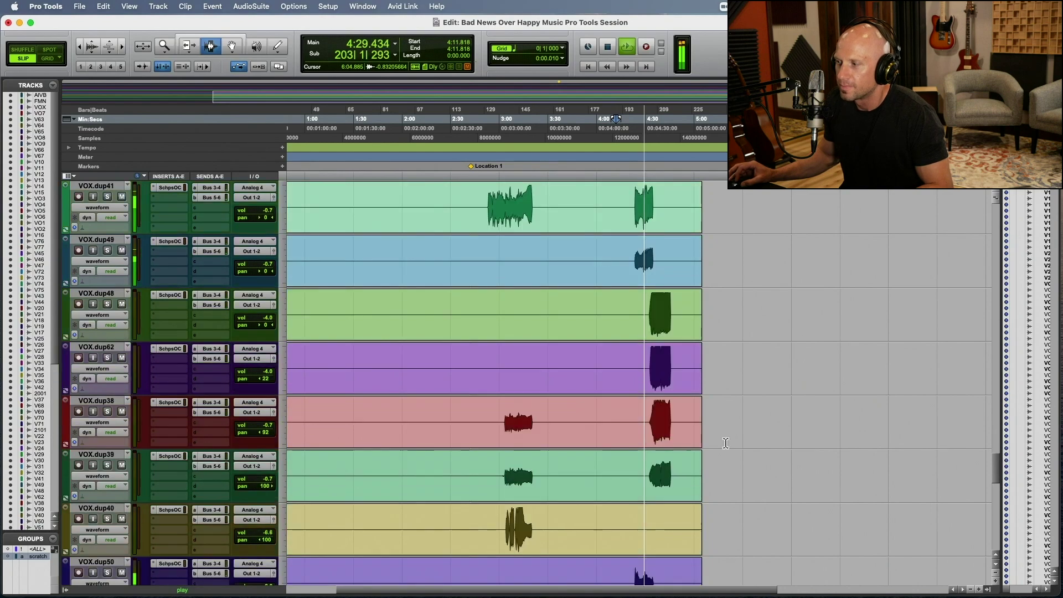
scroll(725, 443, up, 7)
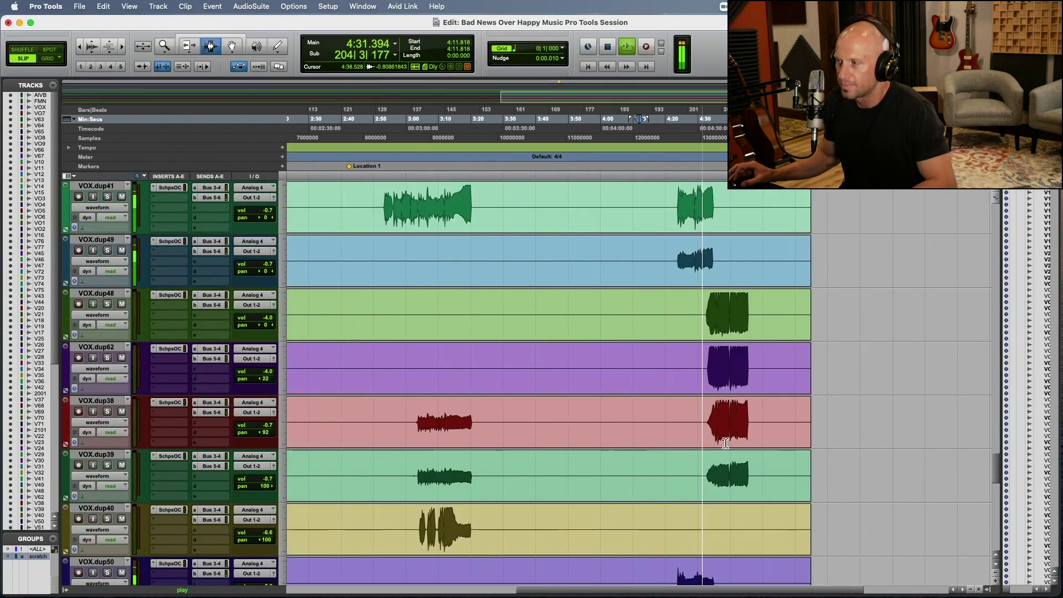
scroll(756, 441, right, 2)
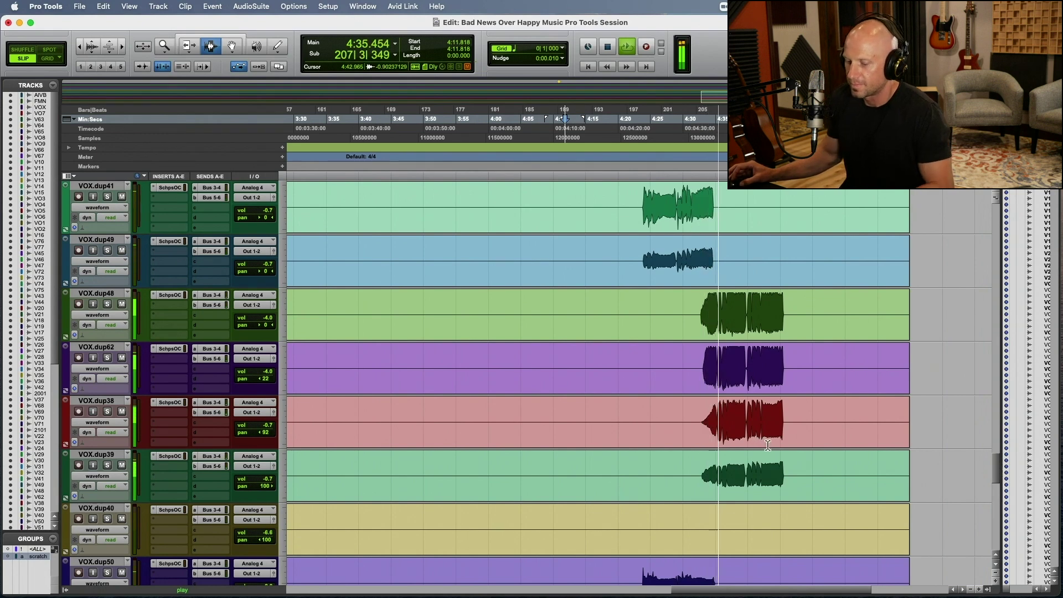
scroll(767, 445, right, 3)
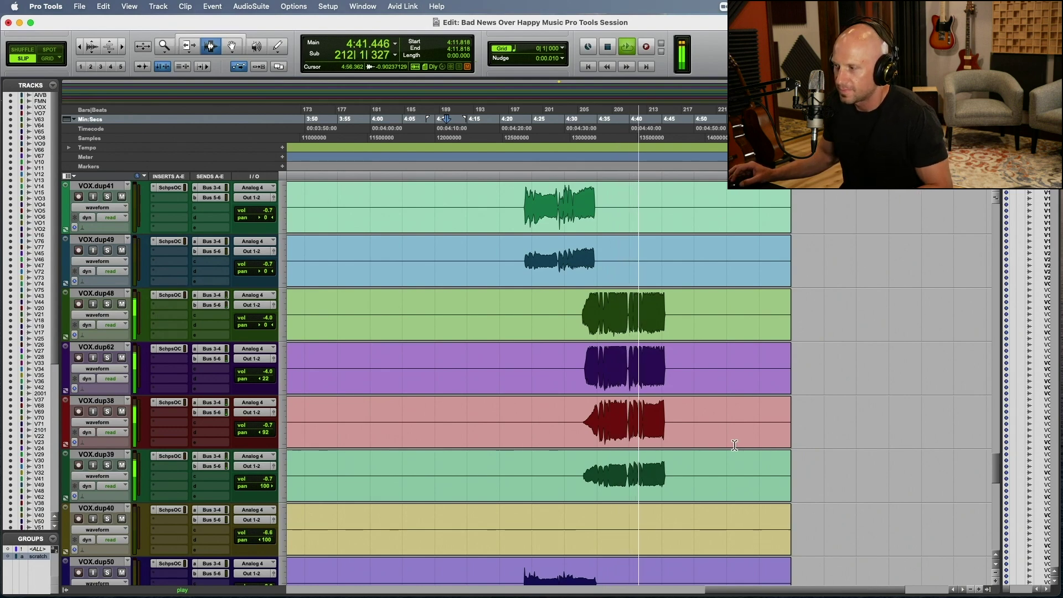
scroll(734, 445, down, 5)
scroll(734, 445, down, 6)
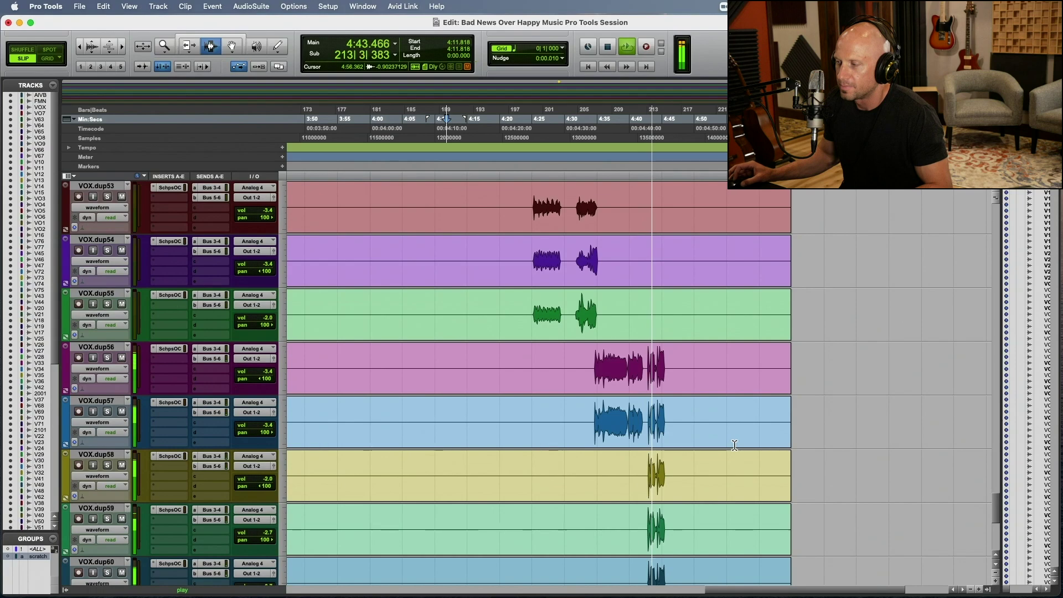
scroll(734, 445, down, 1)
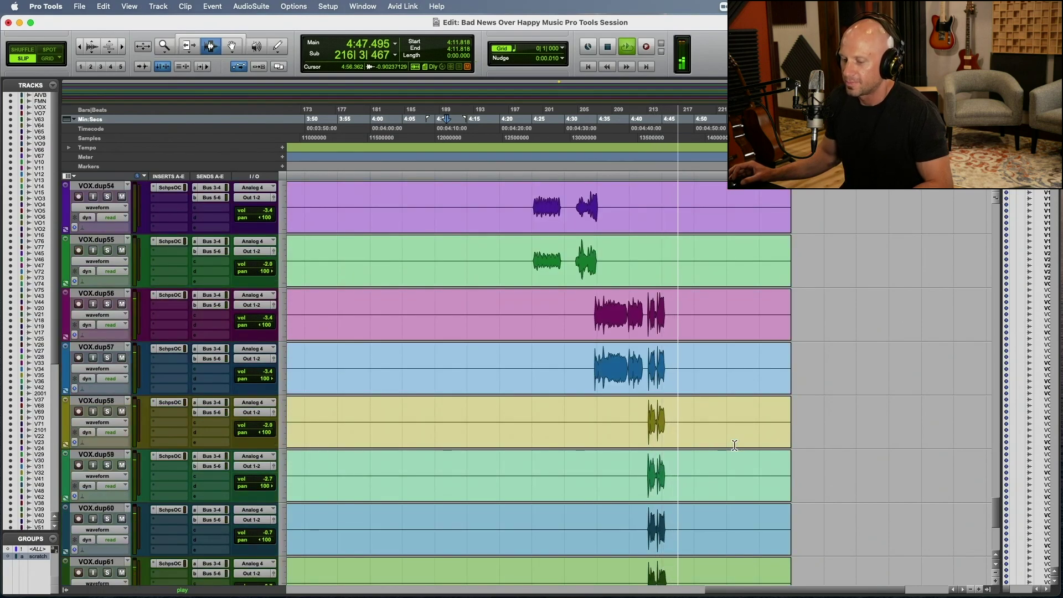
key(space)
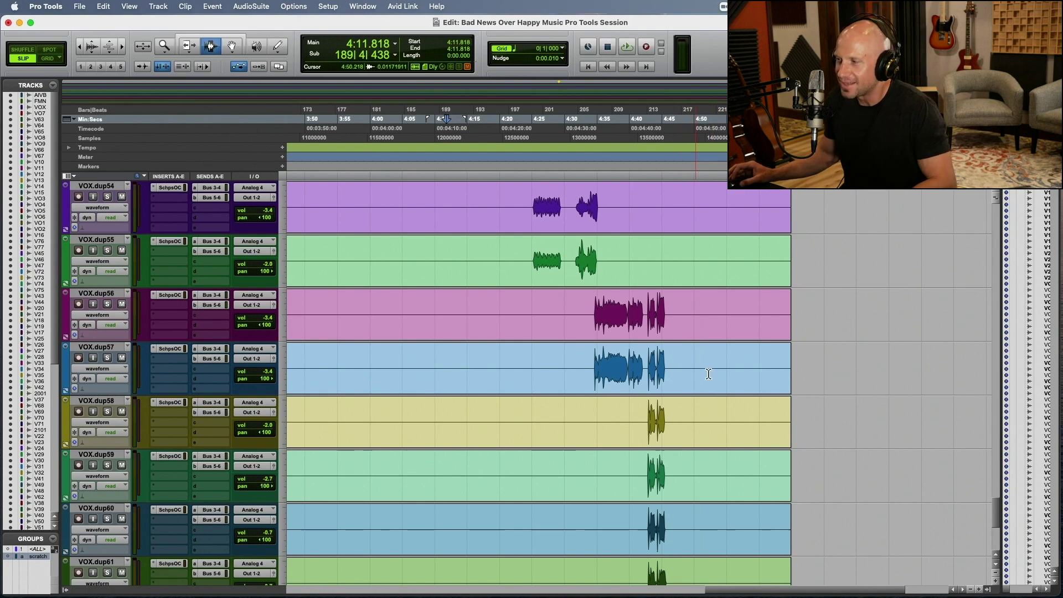
Step: Solo VOX.dup45, VOX.dup46 and VOX.dup47 and listen to them together from 4:11.861
scroll(618, 320, up, 8)
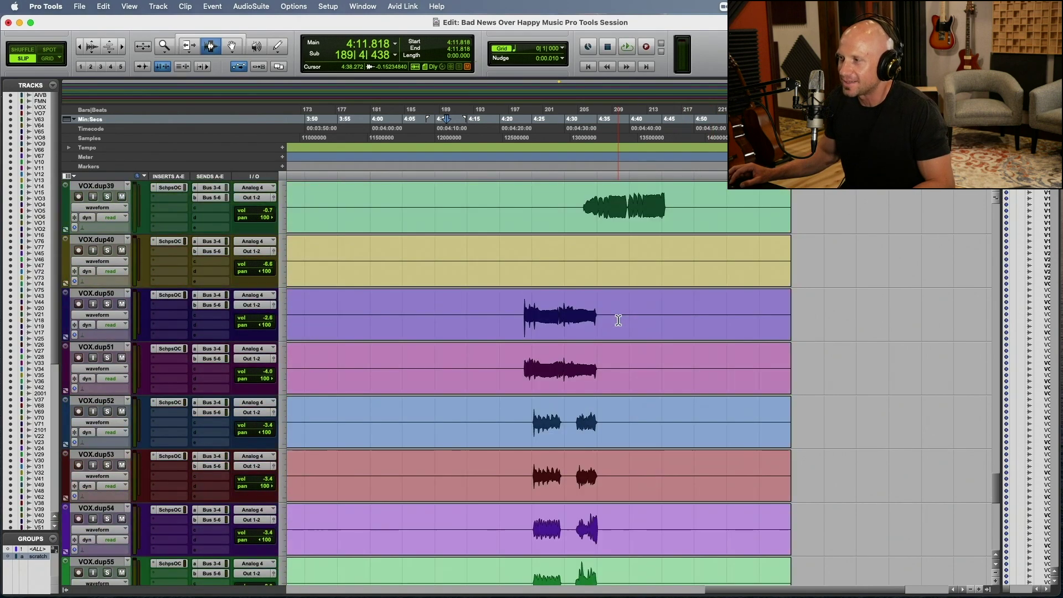
scroll(618, 320, up, 3)
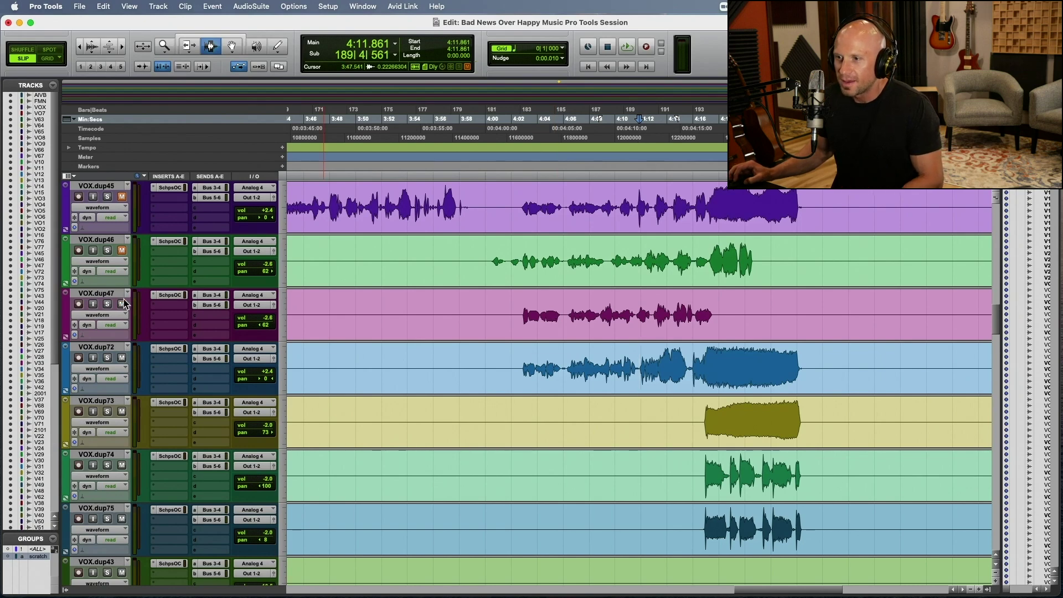
drag(108, 196, 107, 304)
key(space)
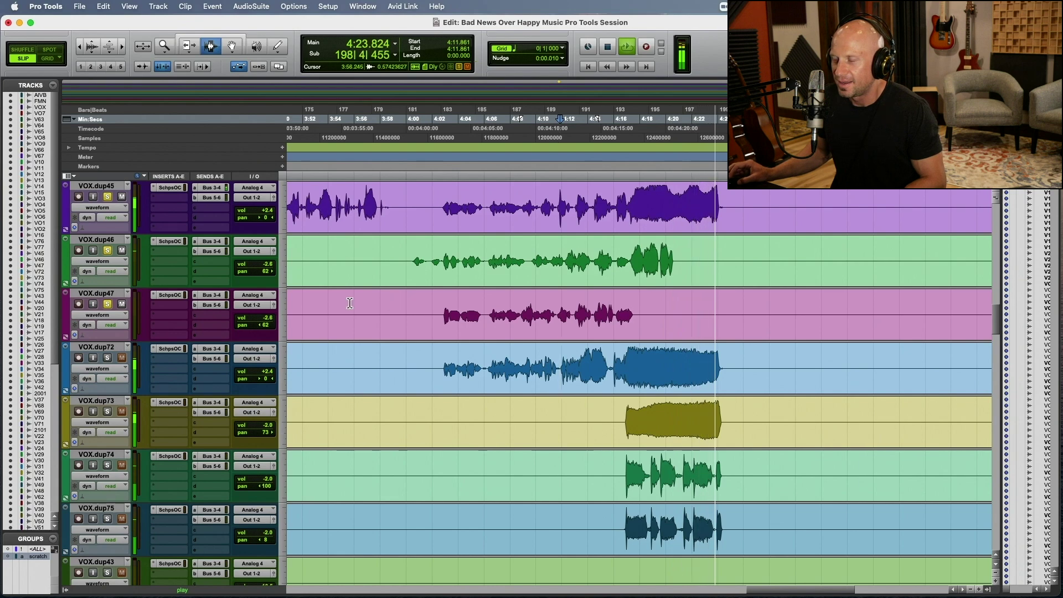
key(space)
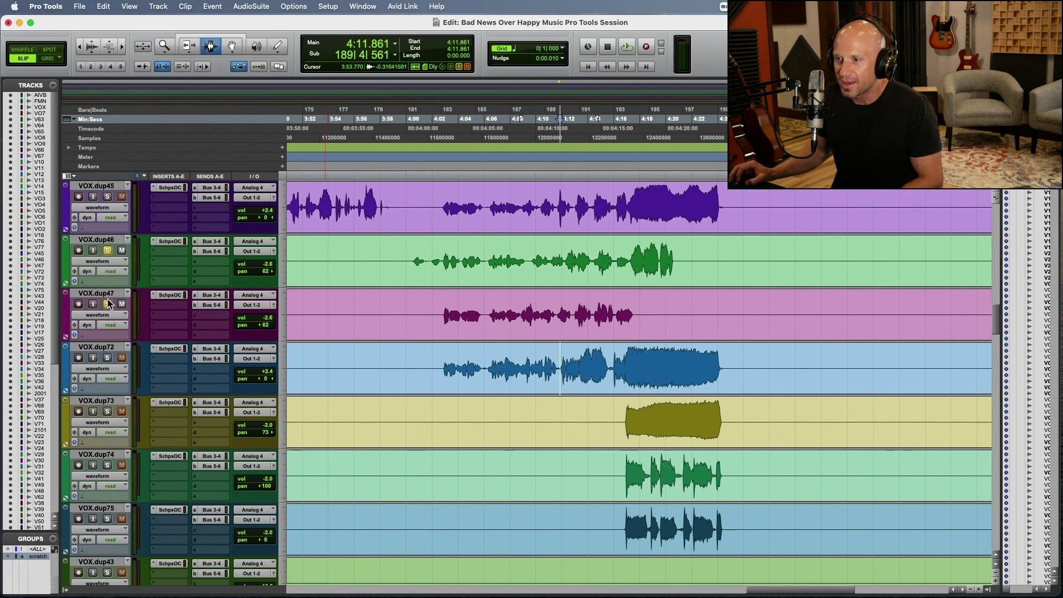
Step: Listen to VOX.dup46 soloed on its own from 4:17.152
click(636, 260)
key(space)
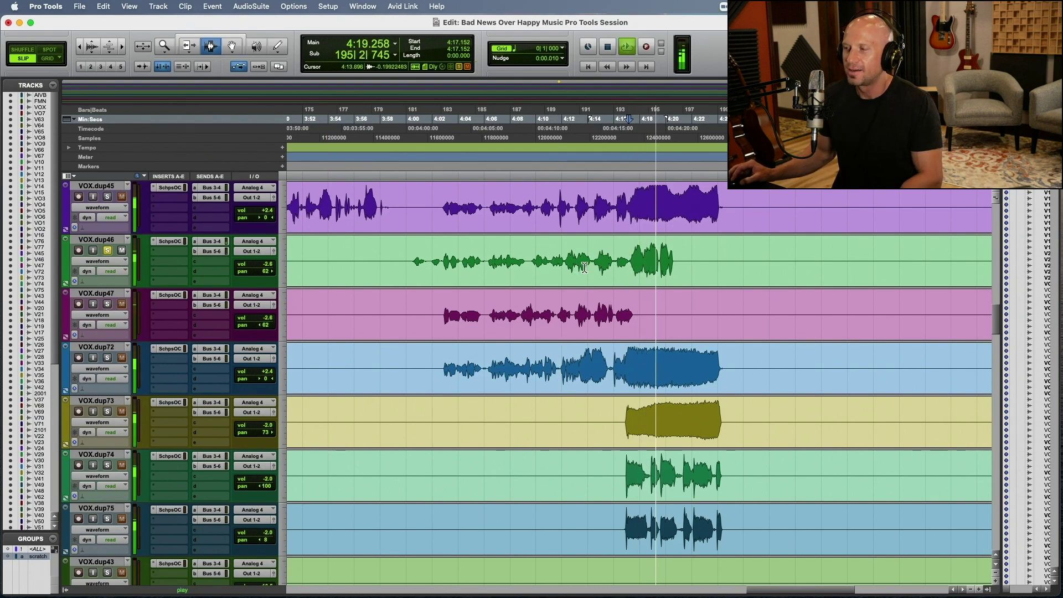
key(space)
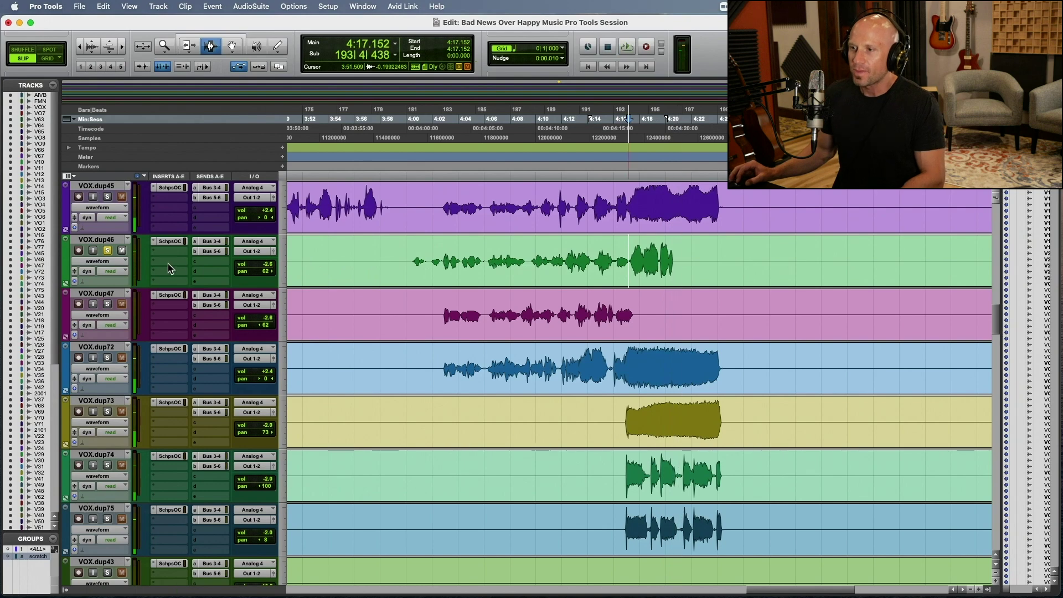
Step: Inspect the Scheps Omni Channel settings on VOX.dup46 and VOX.dup47, closing each plug-in window after viewing
click(171, 241)
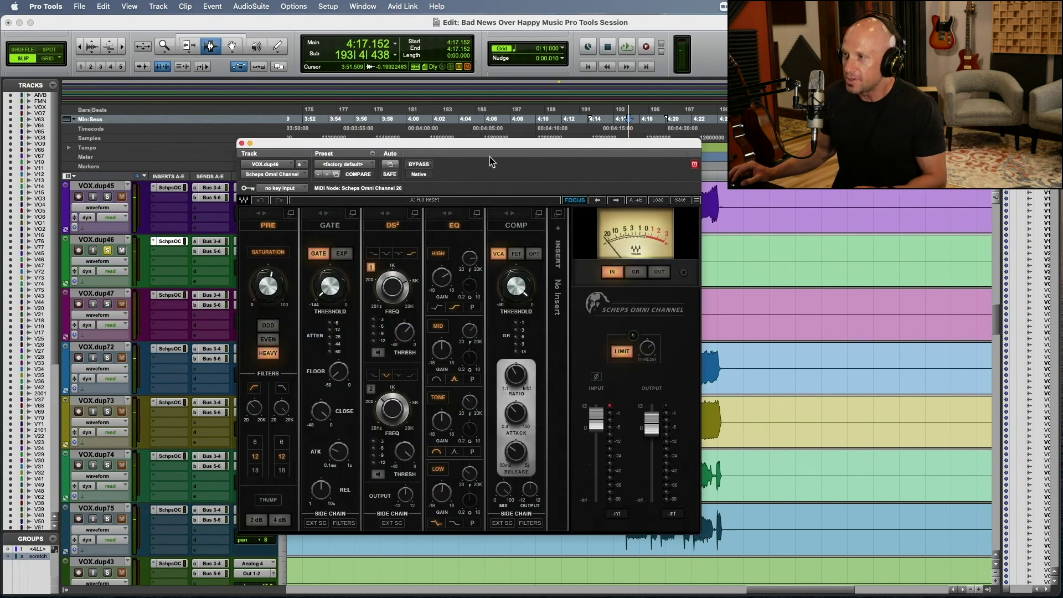
click(242, 144)
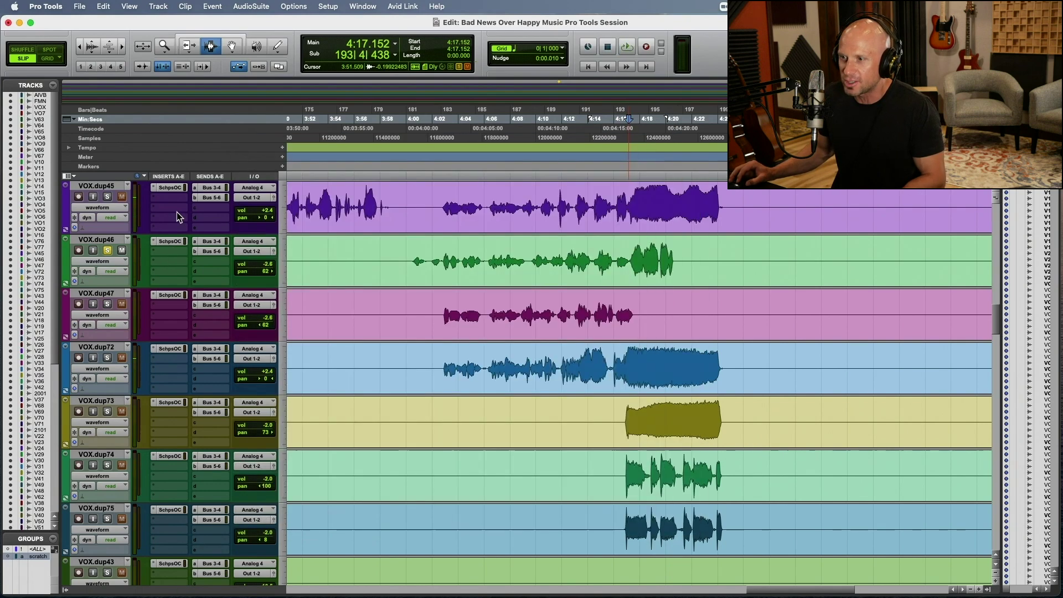
click(171, 294)
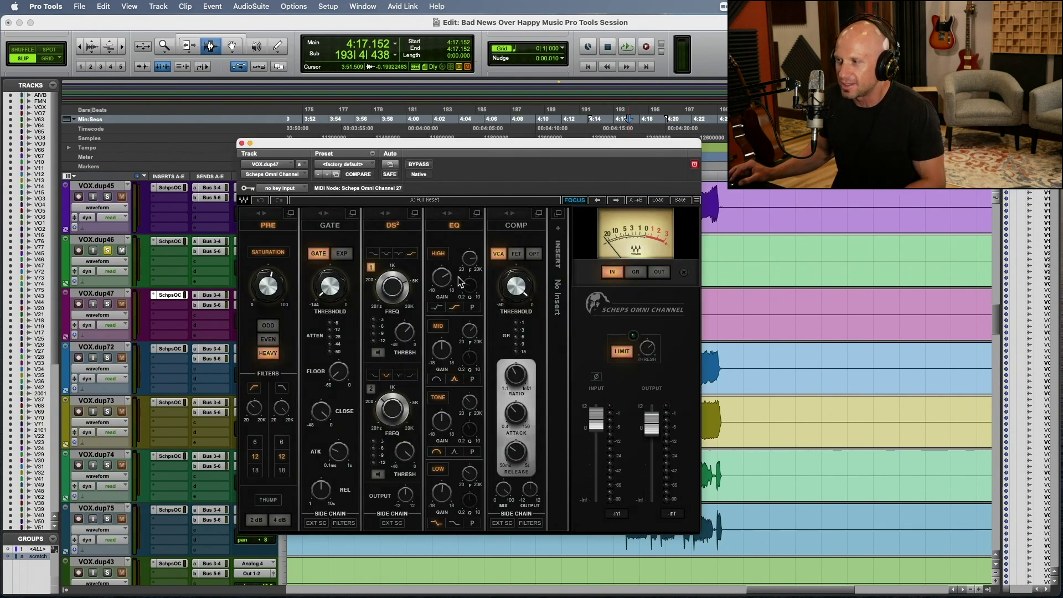
click(242, 144)
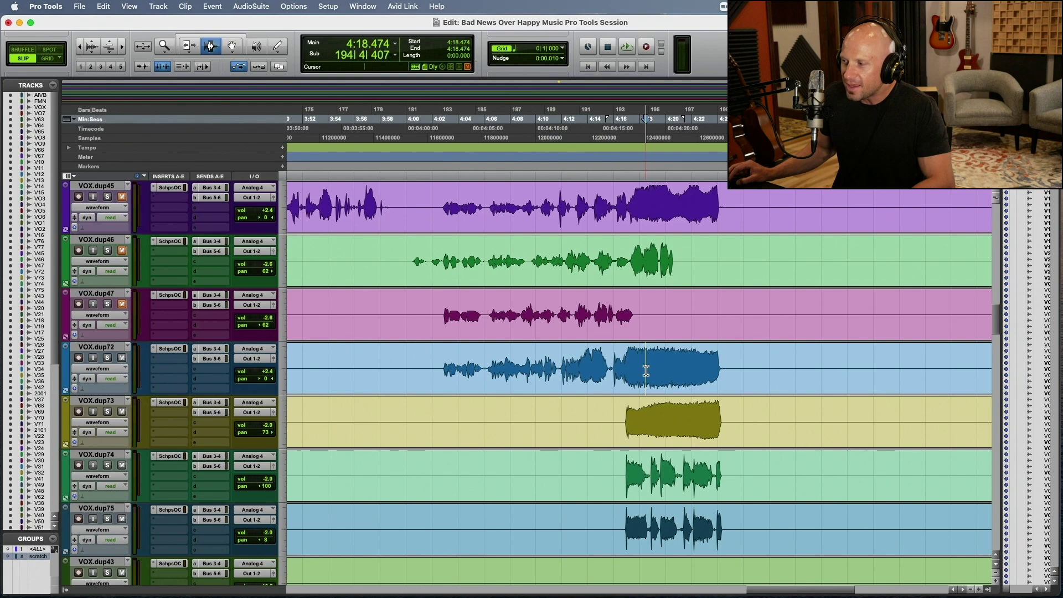
Step: Solo VOX.dup72 and listen to it with its effects from 4:11.946
key(super+bracketright)
scroll(609, 374, right, 3)
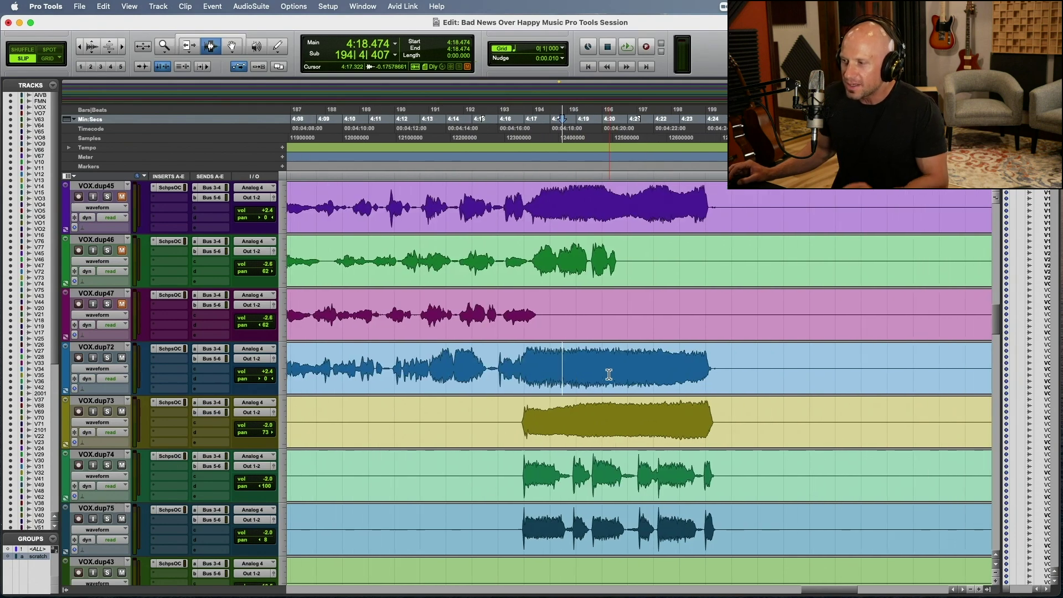
click(393, 374)
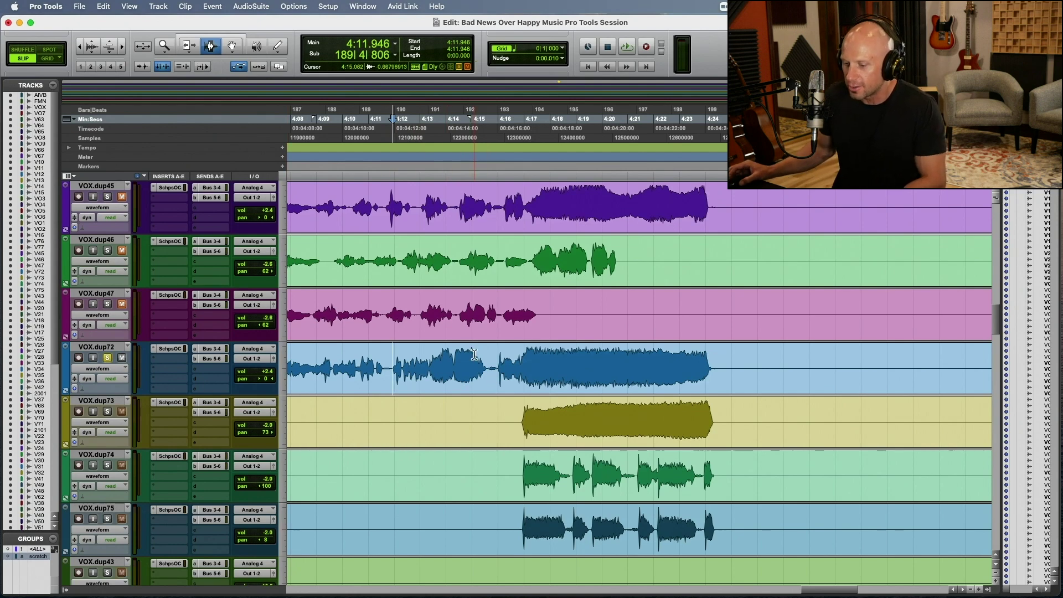
key(space)
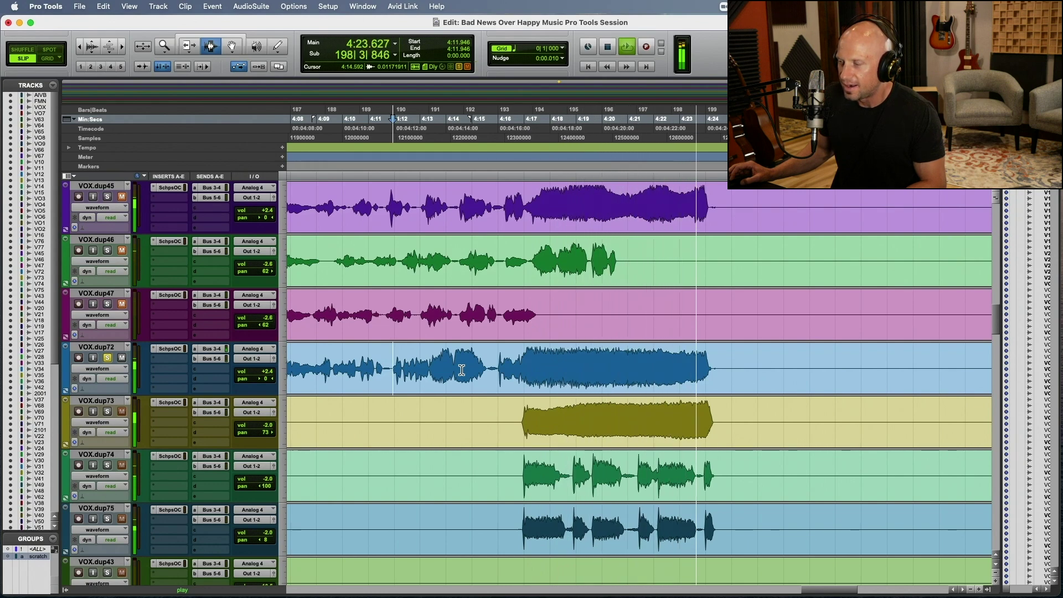
key(space)
Step: Deactivate the Scheps Omni Channel insert and the Bus 3-4 and Bus 5-6 sends on VOX.dup72, and play it dry
ctrl+super+click(170, 350)
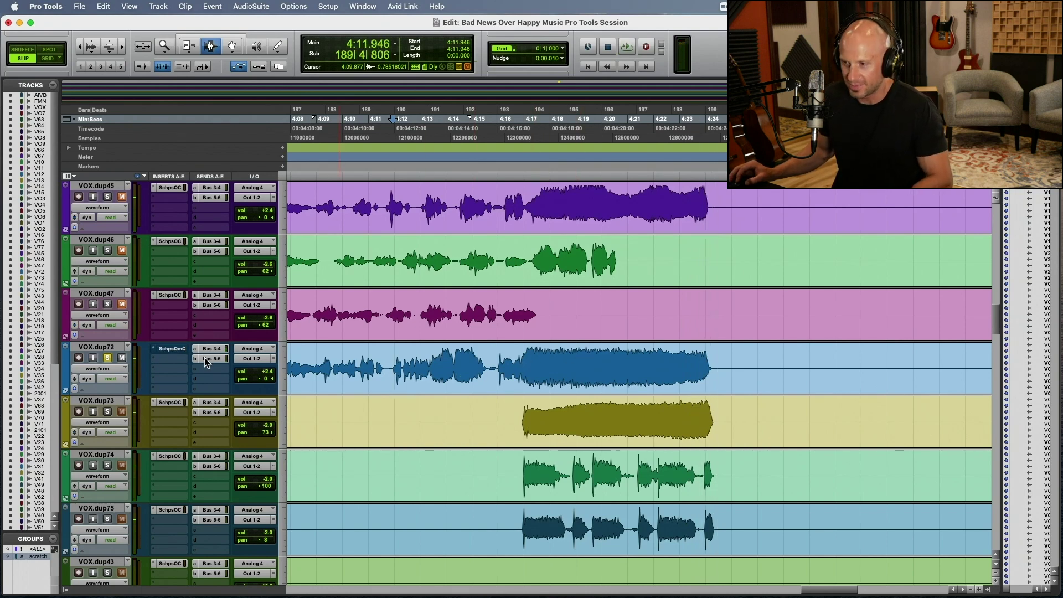
ctrl+super+click(205, 360)
ctrl+super+click(211, 350)
key(space)
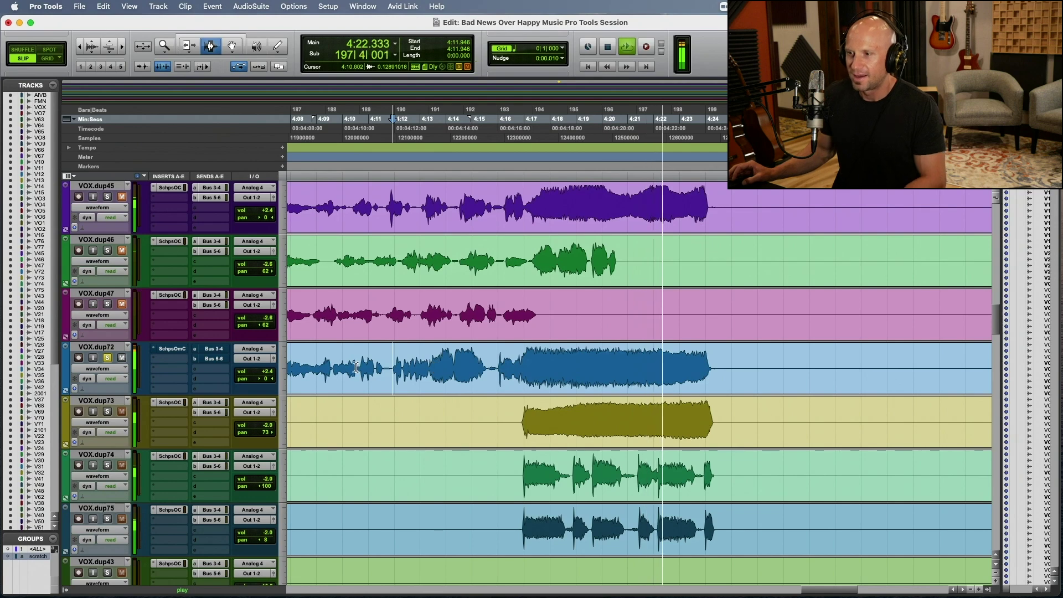
key(space)
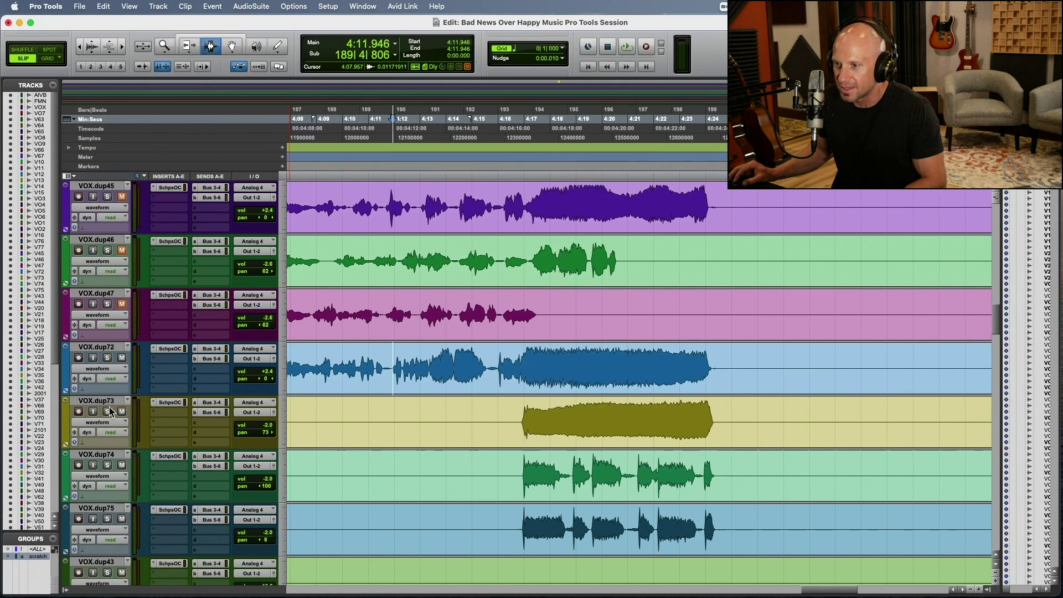
Step: Audition VOX.dup73 dry from 4:16.896, soloed with its Scheps Omni Channel insert and Bus 3-4 and Bus 5-6 sends deactivated
click(521, 417)
key(space)
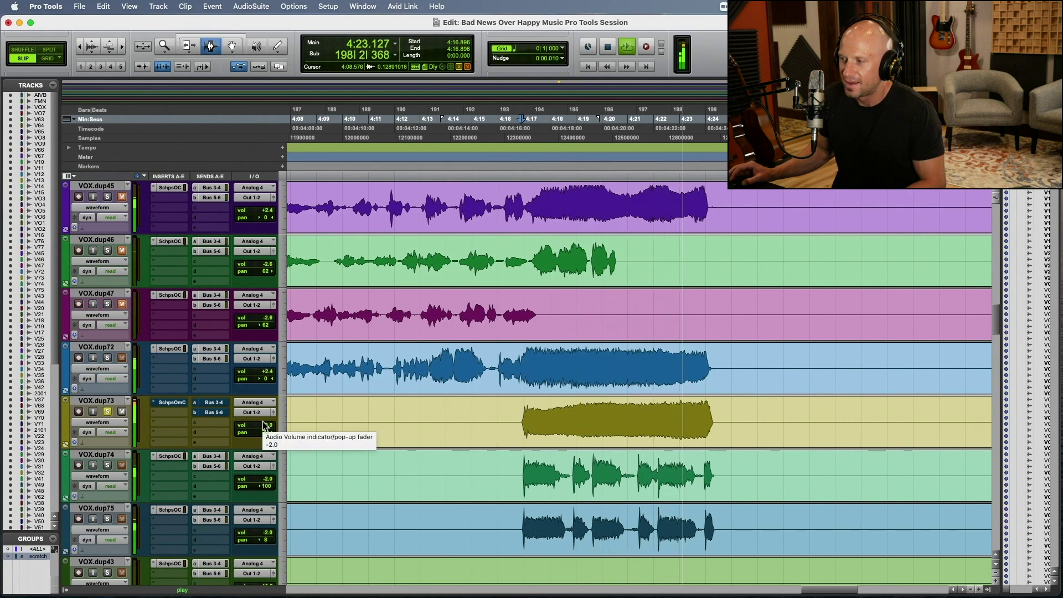
key(space)
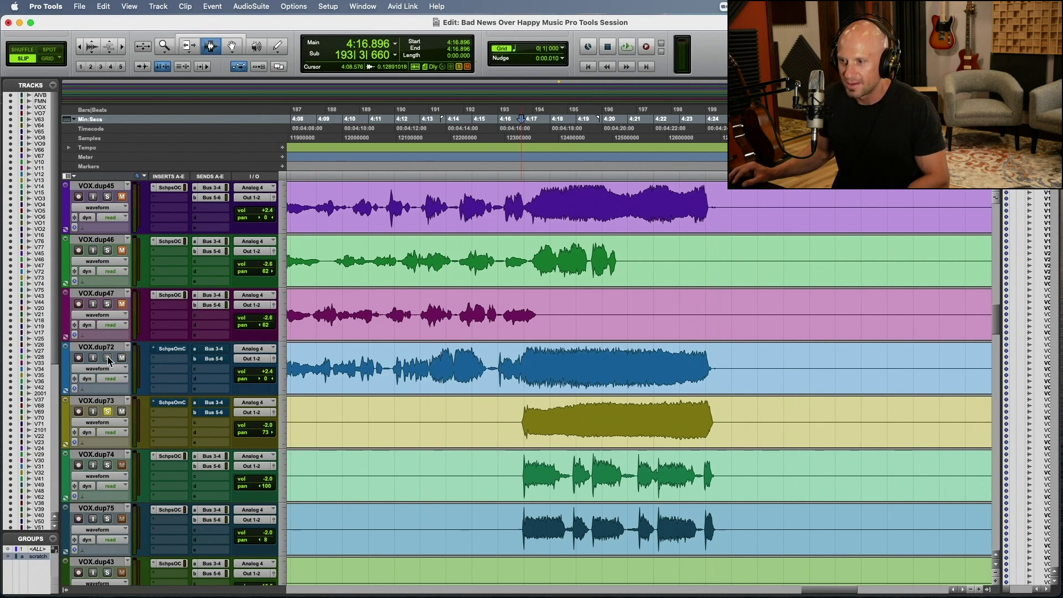
key(space)
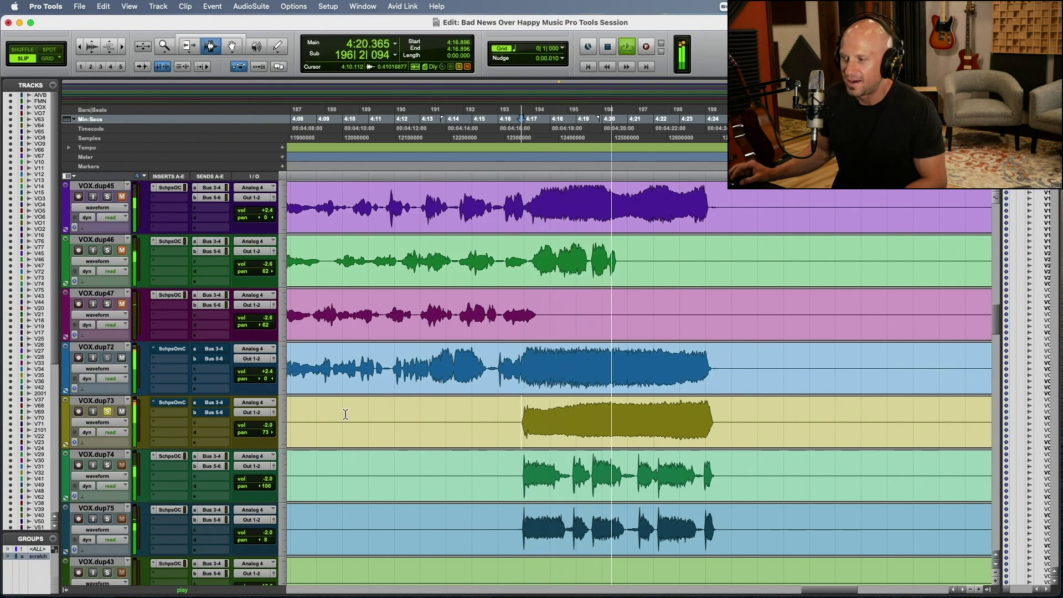
key(space)
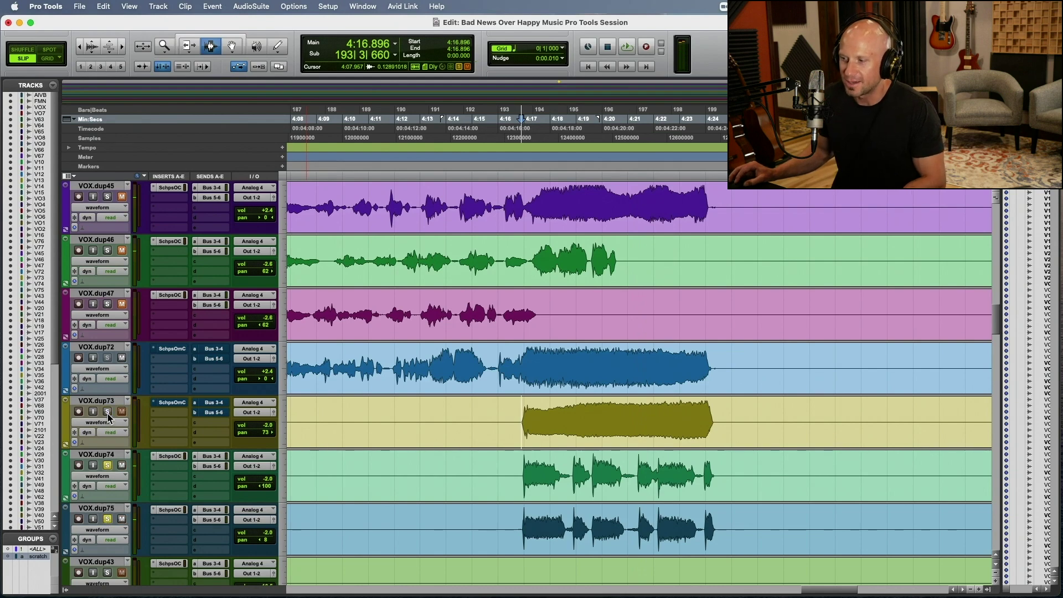
Step: Audition the soloed VOX.dup74 and VOX.dup75 from 4:16.896, and reactivate the inserts and sends on VOX.dup72 and VOX.dup73
key(space)
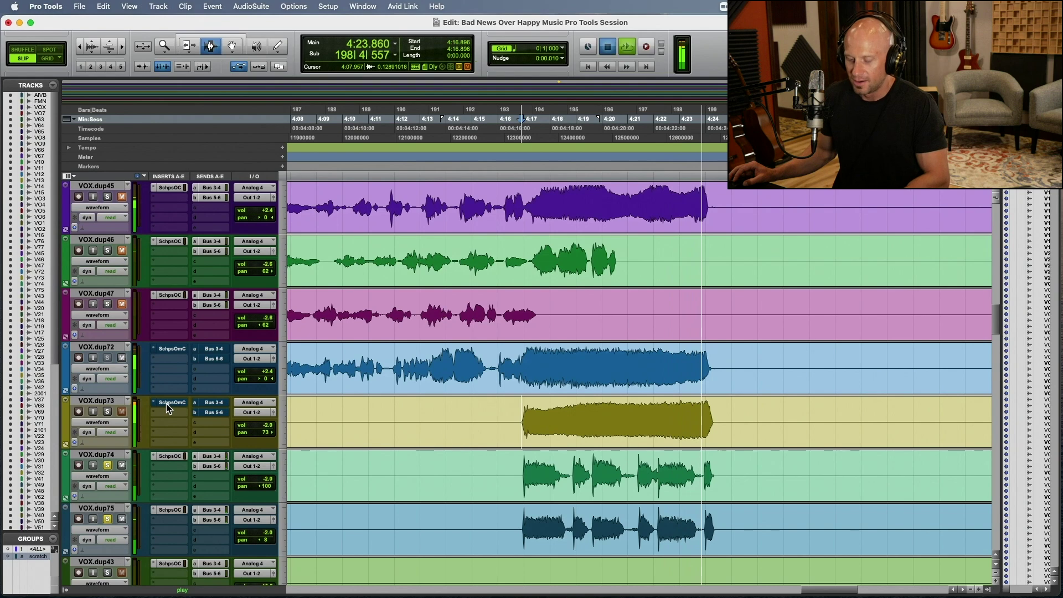
key(space)
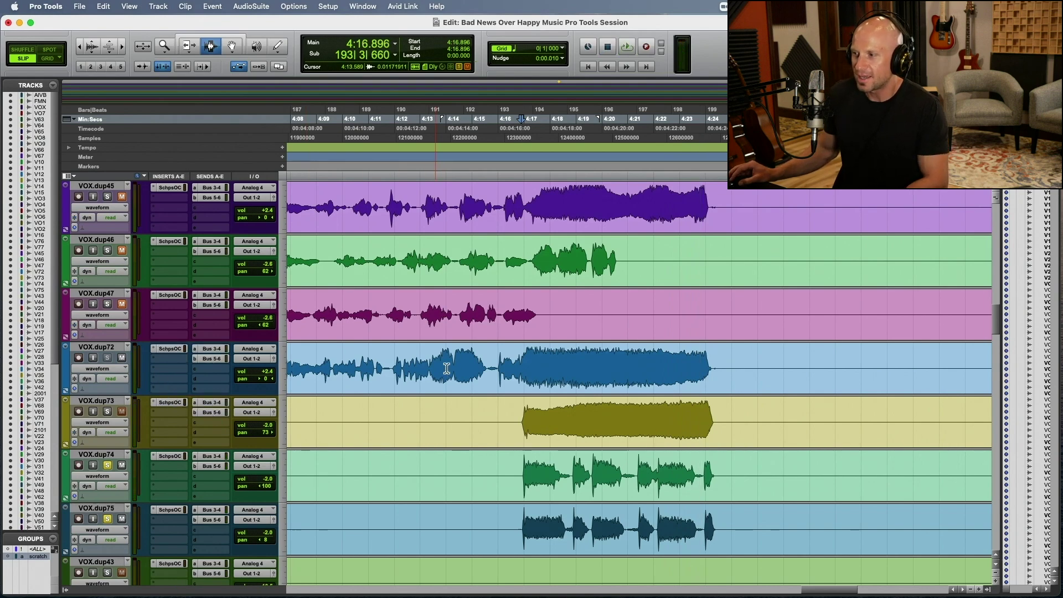
Step: Play the ending from 4:15.445, clearing the solos on VOX.dup74 and VOX.dup75 during playback
click(483, 366)
key(space)
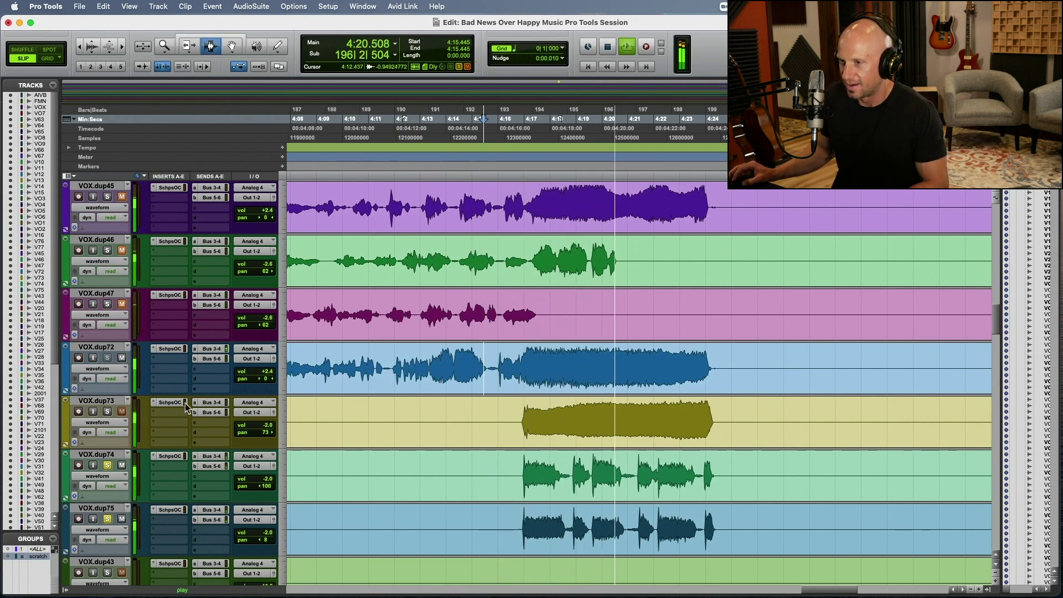
click(107, 519)
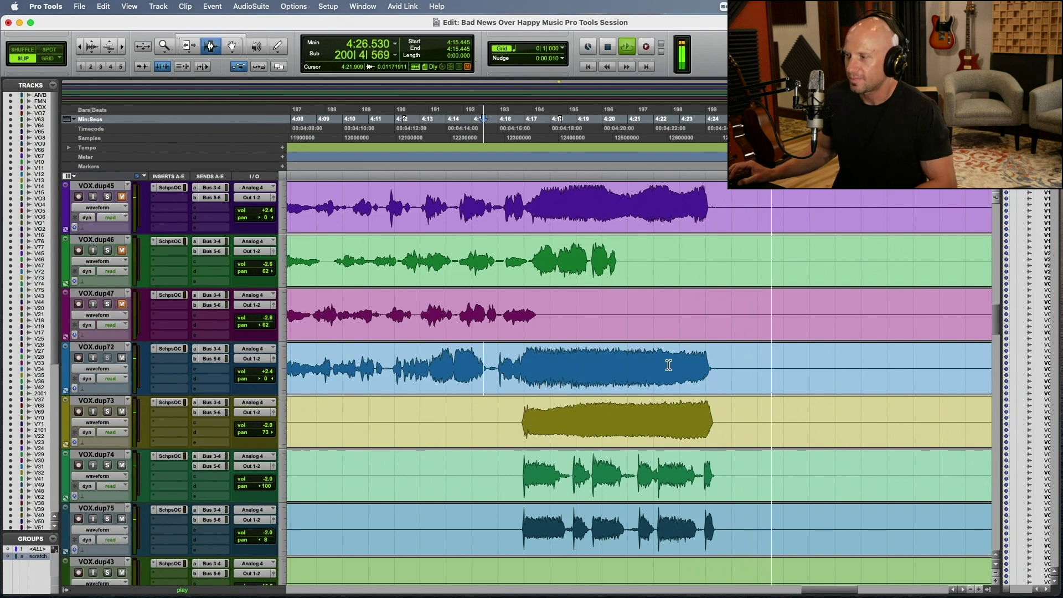
key(space)
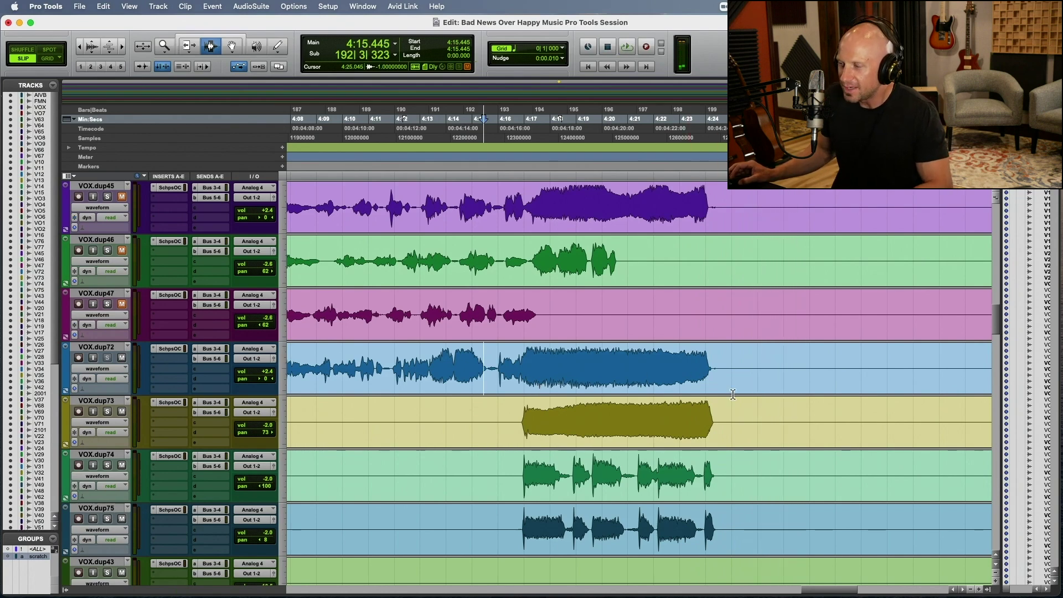
Step: Locate the final vocal clips from VOX.dup41 downward, listening to the ending from 4:26.965 while looking through the tracks
scroll(737, 398, down, 4)
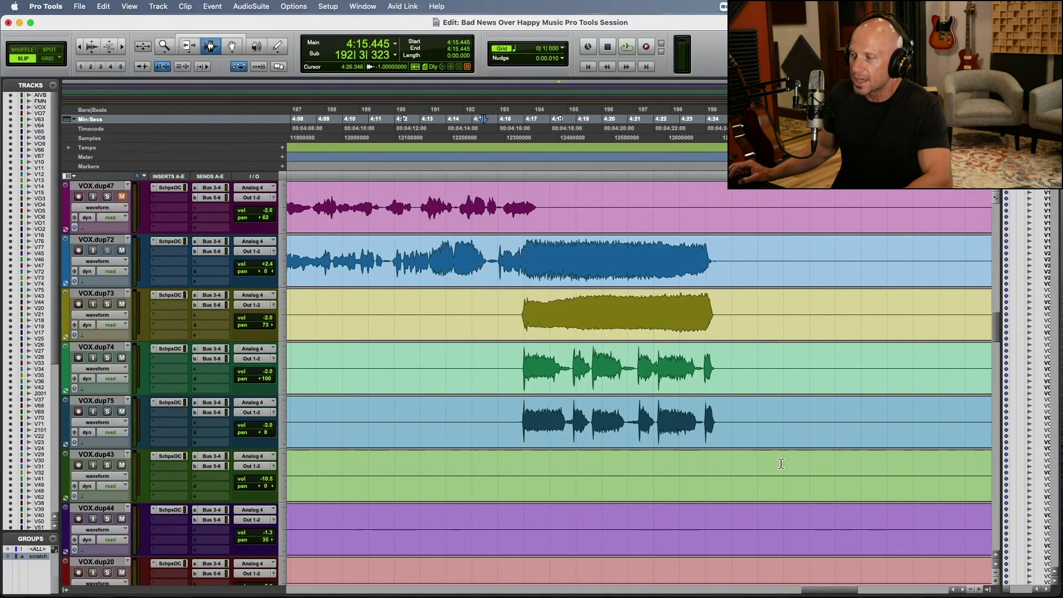
scroll(782, 465, down, 10)
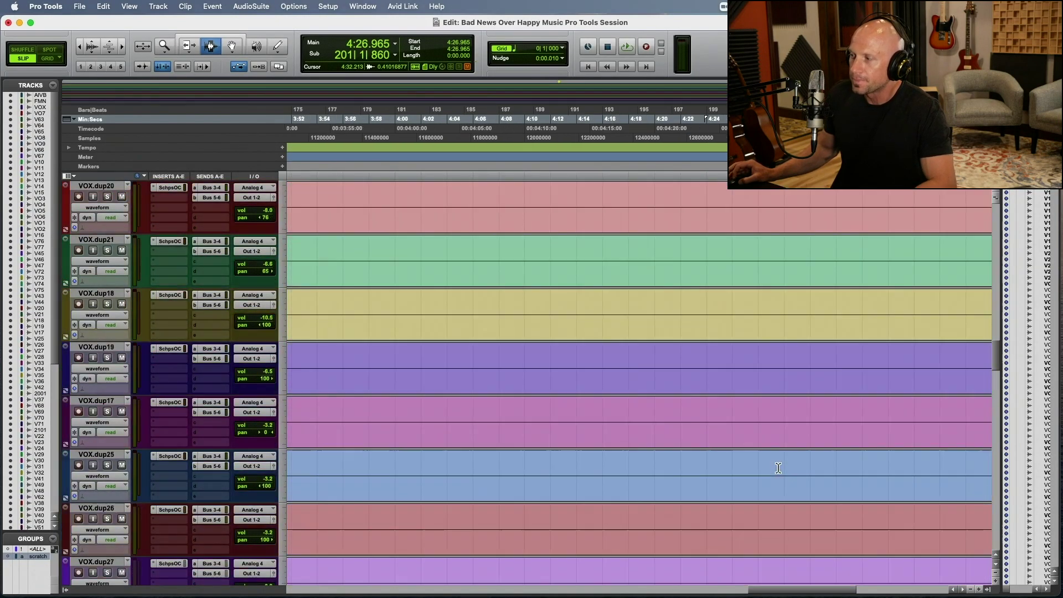
key(super+bracketleft)
key(super+bracketleft)
key(super+bracketleft)
key(space)
scroll(639, 411, down, 15)
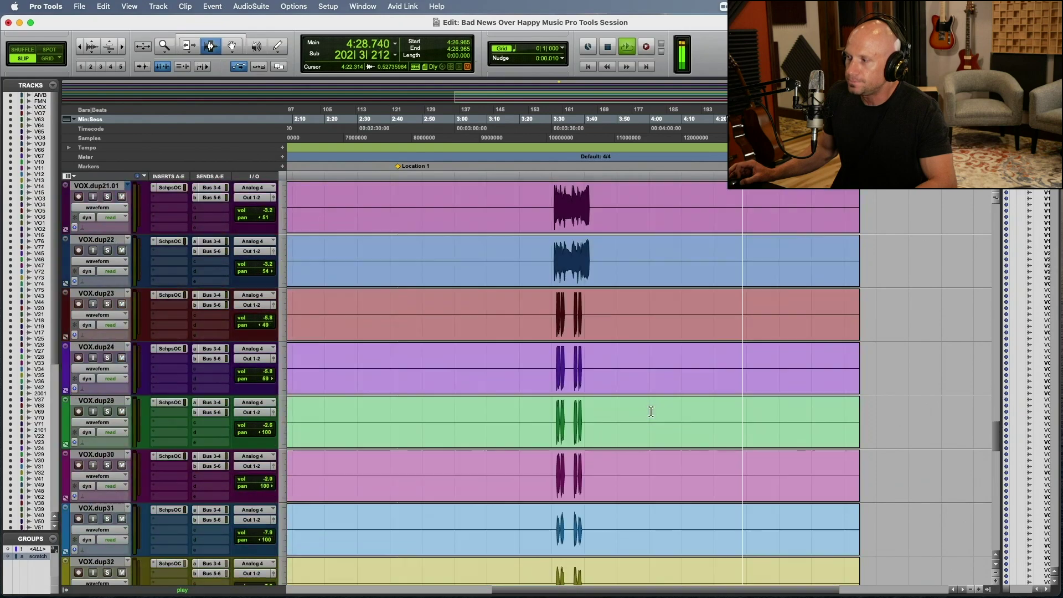
scroll(651, 412, down, 6)
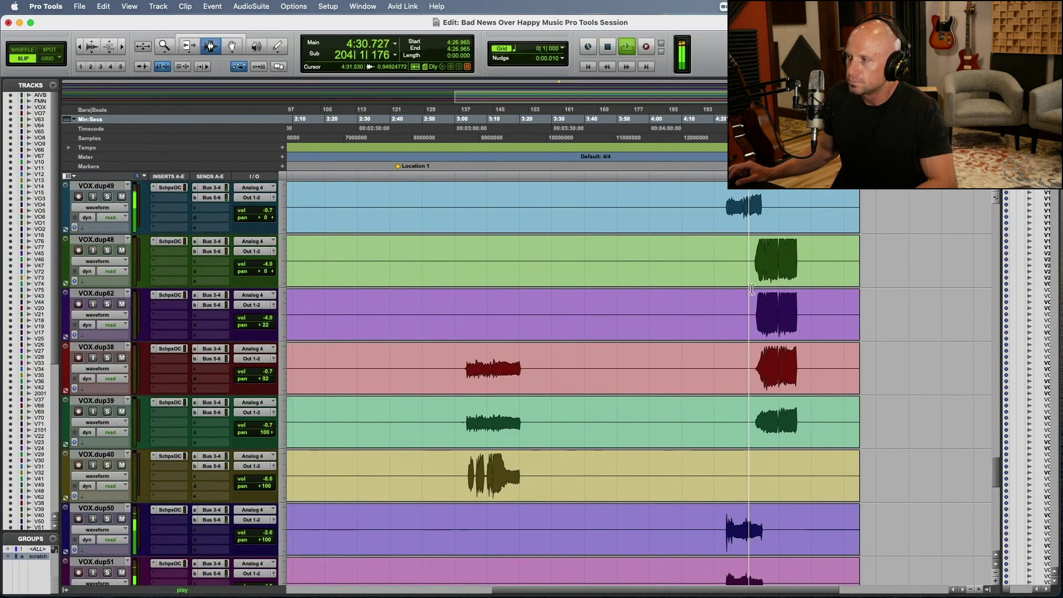
key(super+bracketright)
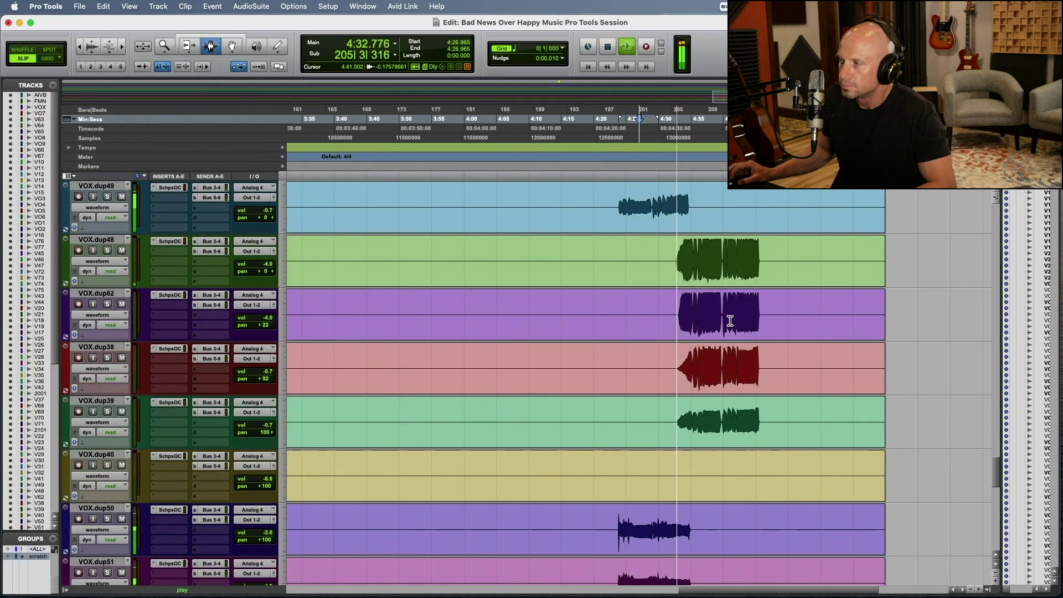
scroll(730, 322, up, 2)
key(space)
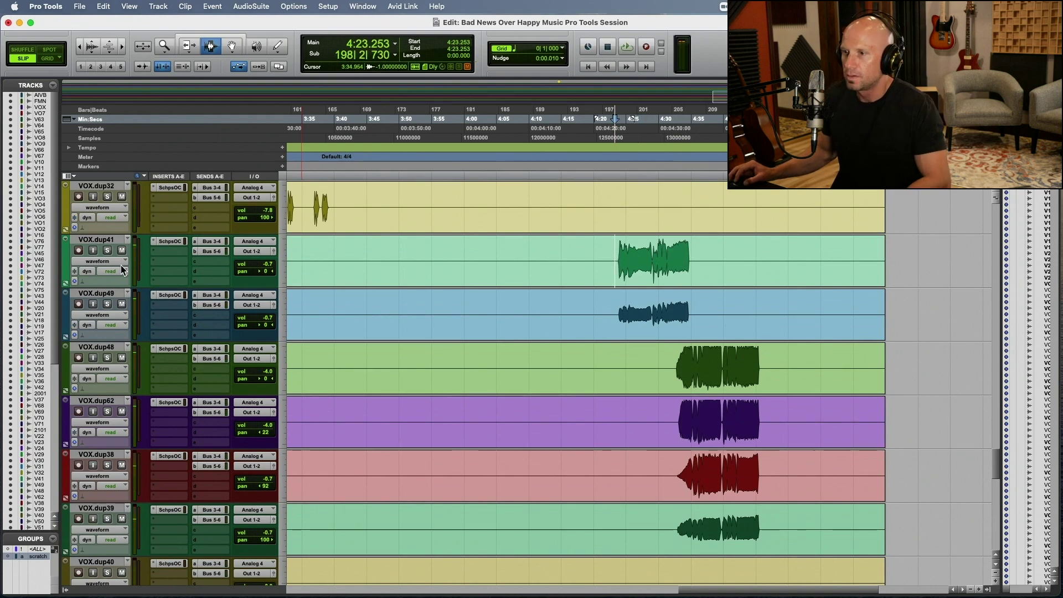
Step: Audition VOX.dup41 and VOX.dup49 dry from 4:23.808, soloed with their Scheps Omni Channel inserts and Bus 3-4 and Bus 5-6 sends deactivated
key(super+bracketright)
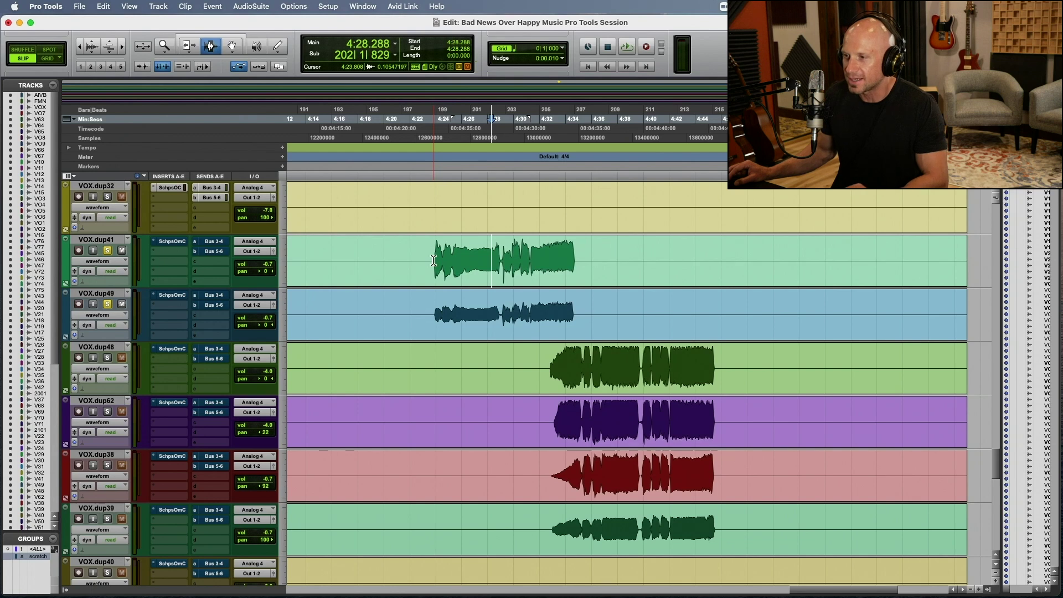
key(space)
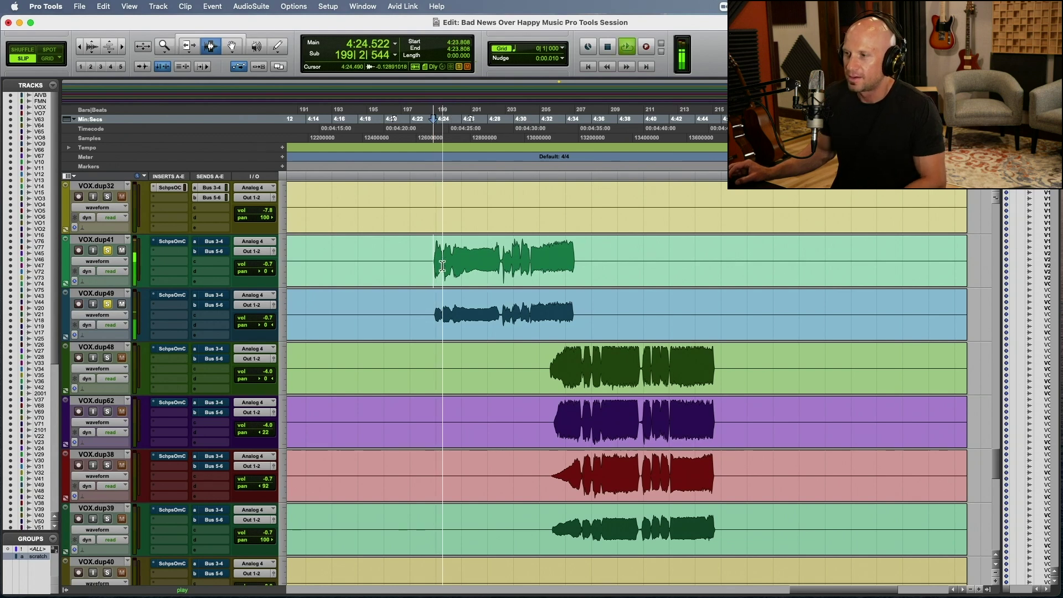
click(107, 251)
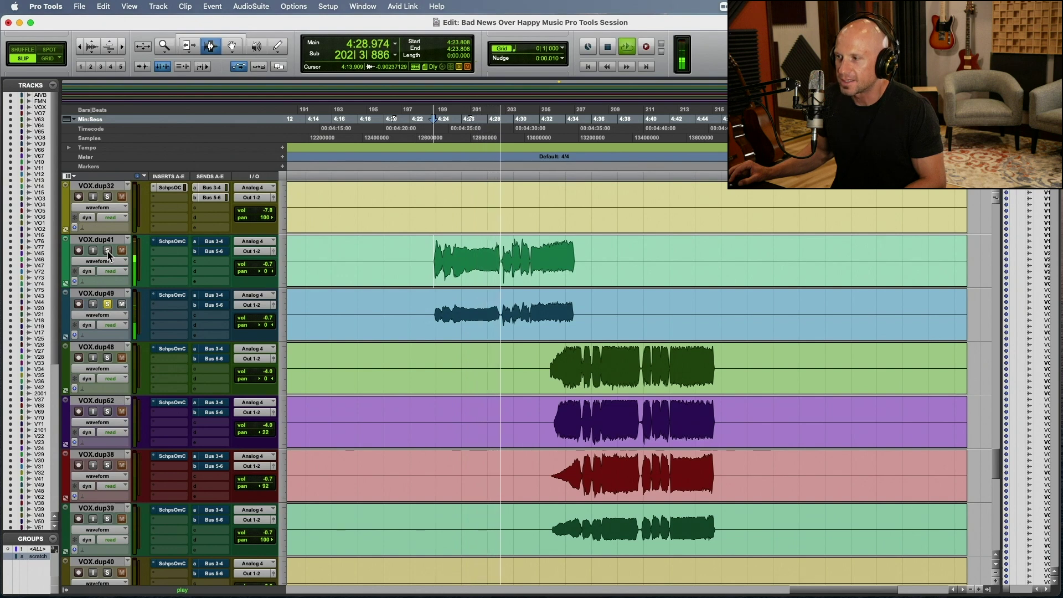
click(108, 304)
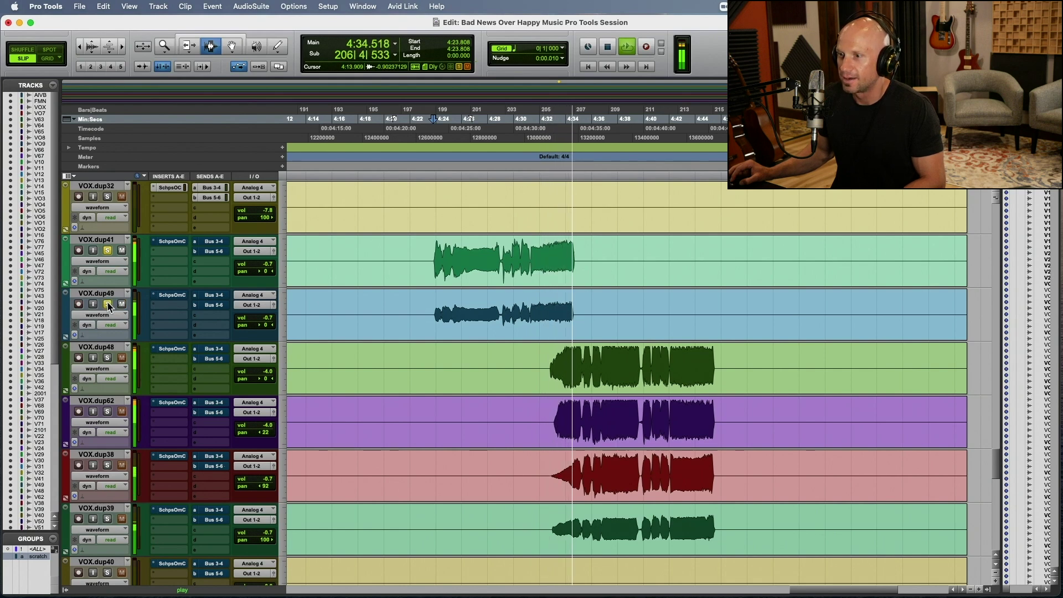
key(space)
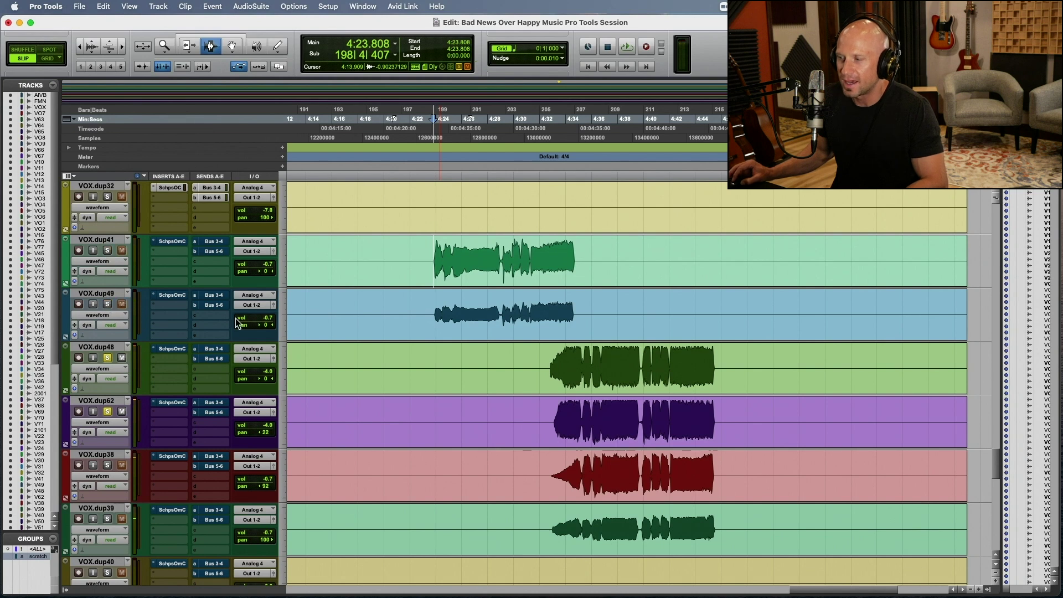
Step: Play the soloed VOX.dup48 and VOX.dup62 dry from 4:32.810 through the end of their clips
click(550, 373)
key(space)
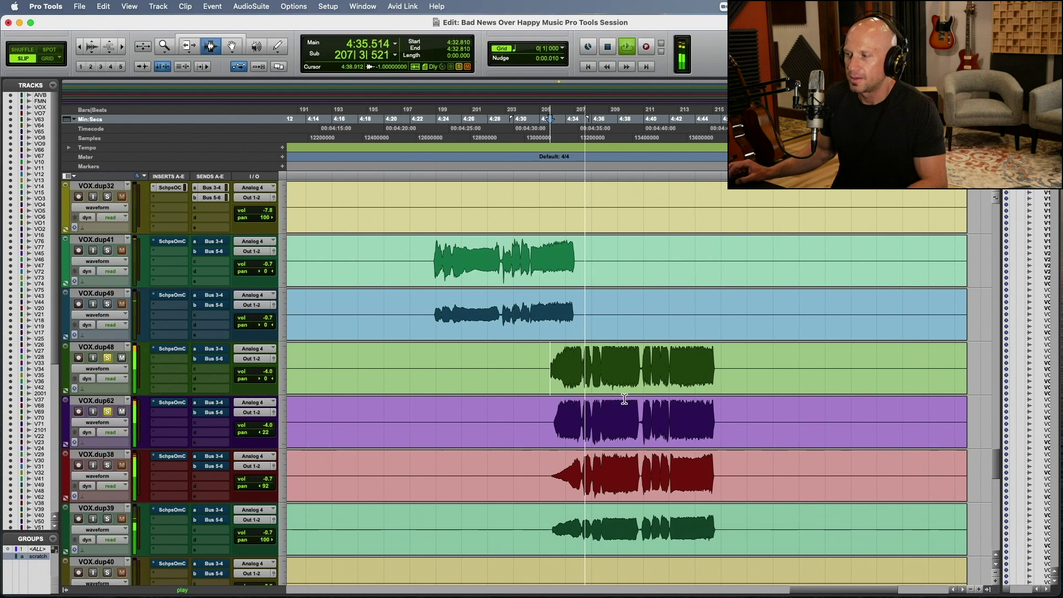
scroll(623, 398, right, 1)
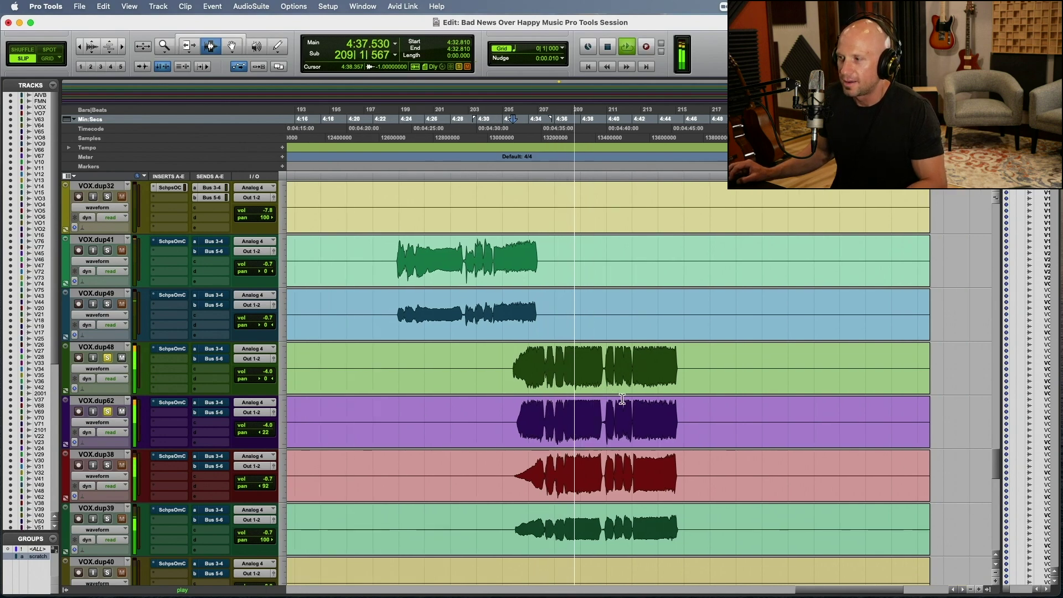
scroll(612, 390, right, 1)
click(603, 384)
key(super+bracketright)
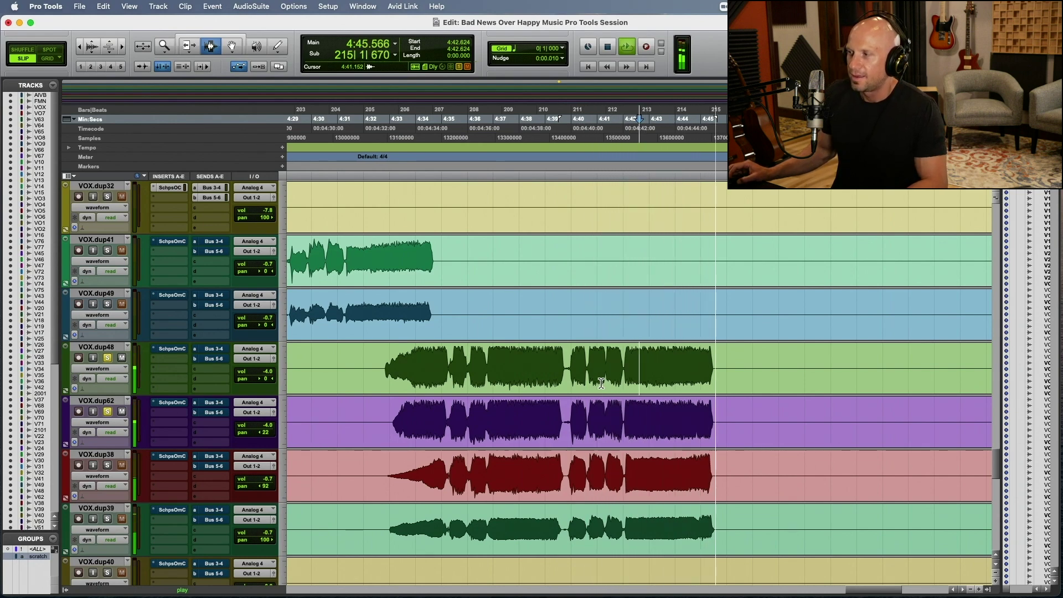
key(space)
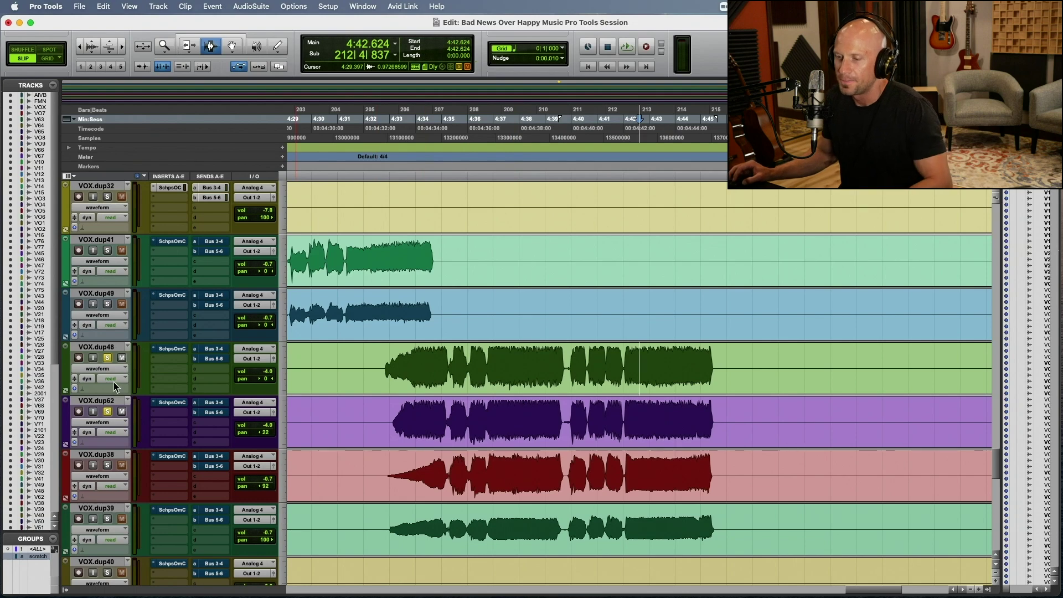
Step: Move the solo from VOX.dup48 and VOX.dup62 to VOX.dup38, and play from 4:32.938, adding VOX.dup39 to the solo
click(108, 359)
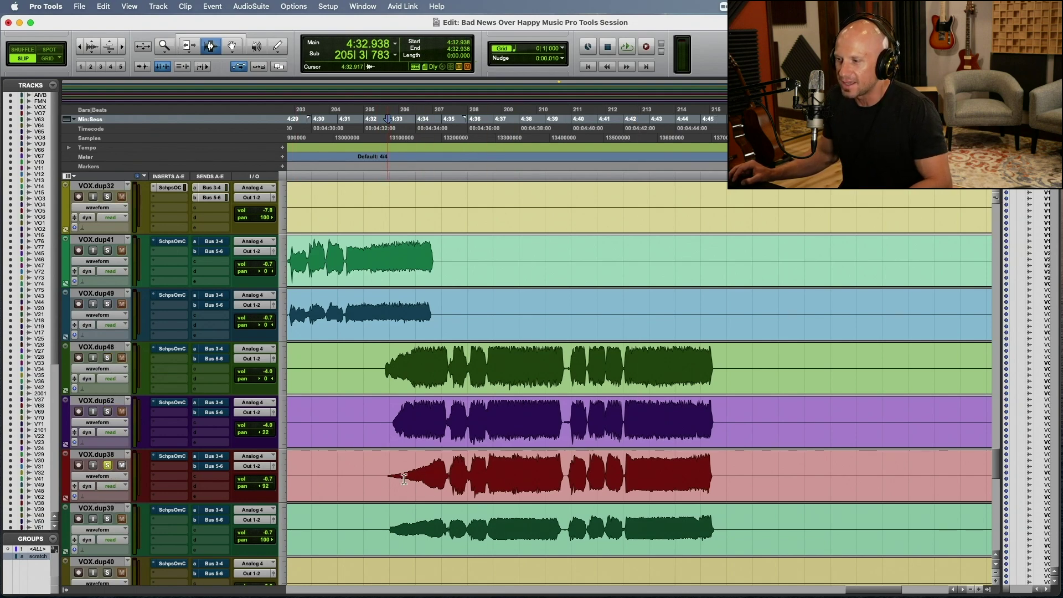
key(space)
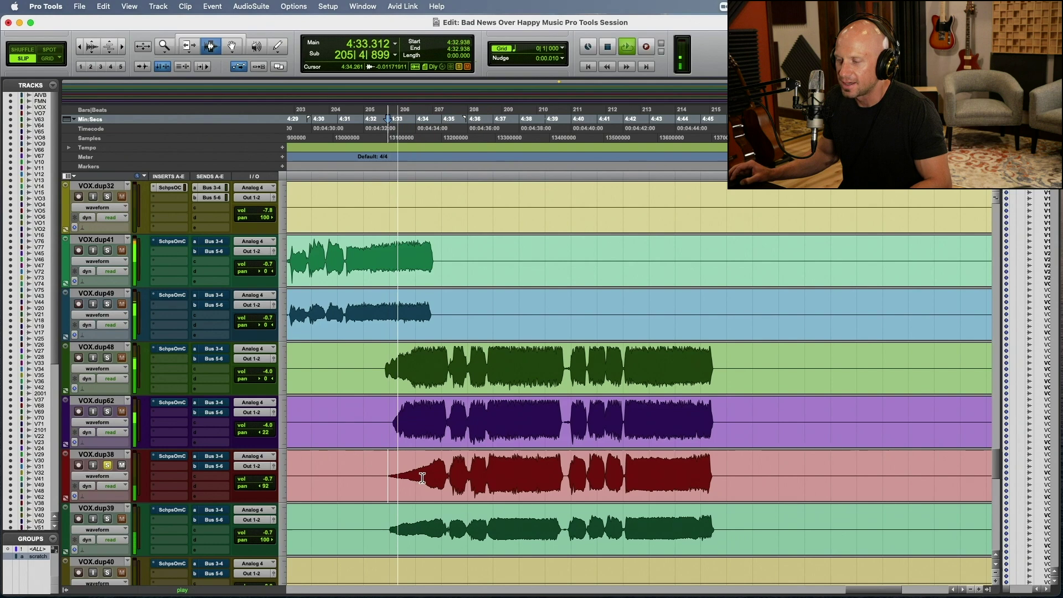
click(107, 519)
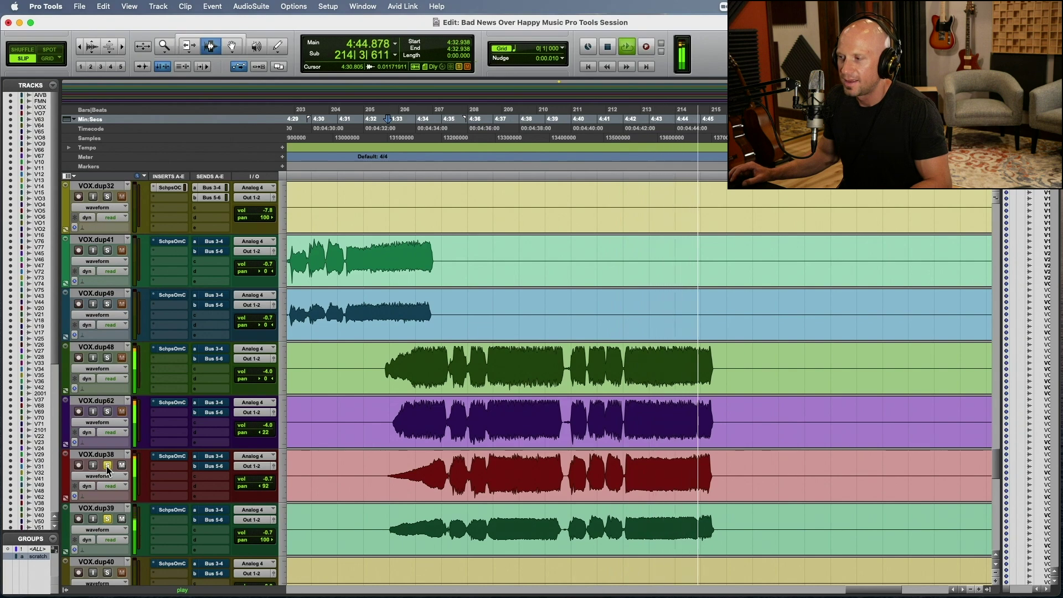
key(space)
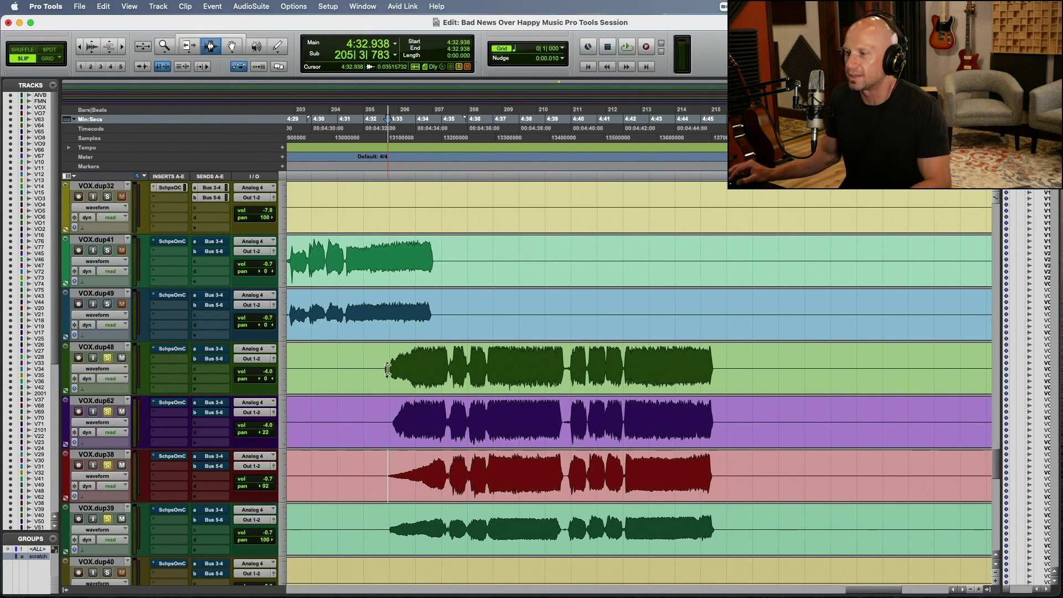
Step: Play VOX.dup48, VOX.dup62, VOX.dup38 and VOX.dup39 together in solo from 4:32.938, and clear their solos
key(space)
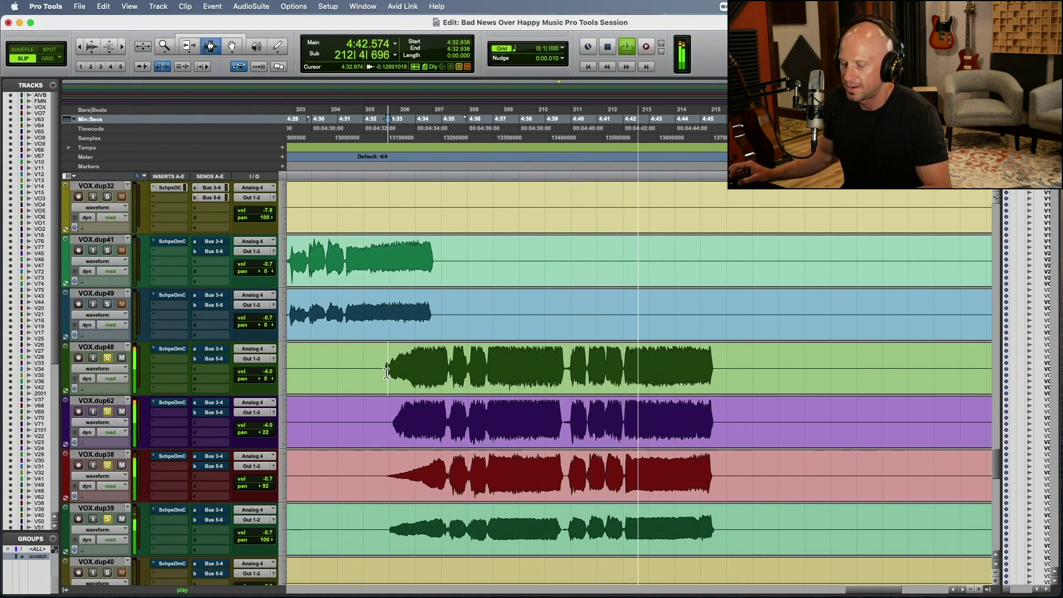
key(space)
click(107, 358)
click(108, 412)
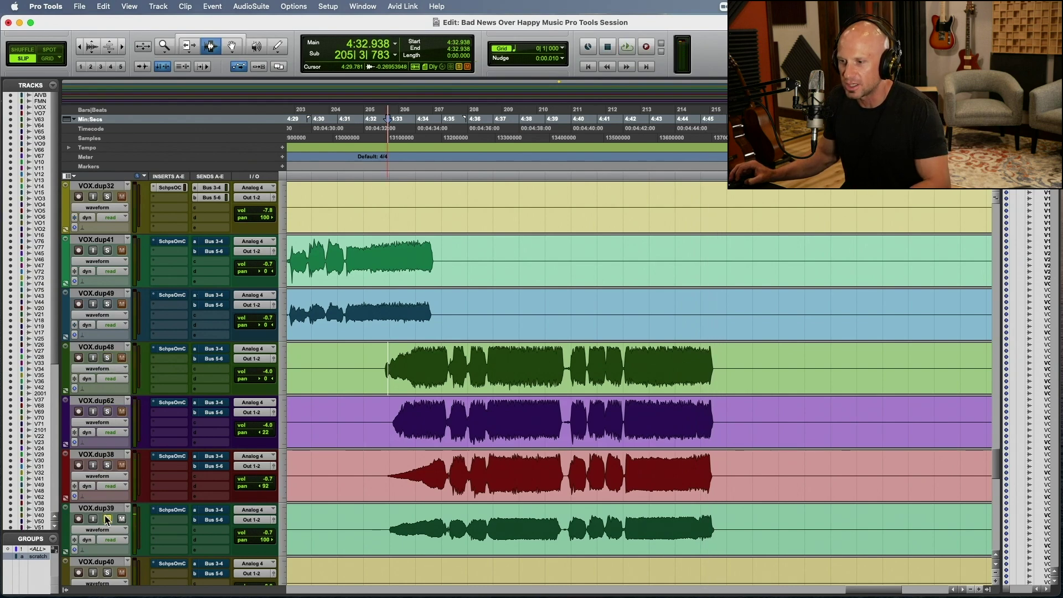
Step: Solo VOX.dup56 and VOX.dup57 and audition them dry from 4:34.560
scroll(770, 423, down, 5)
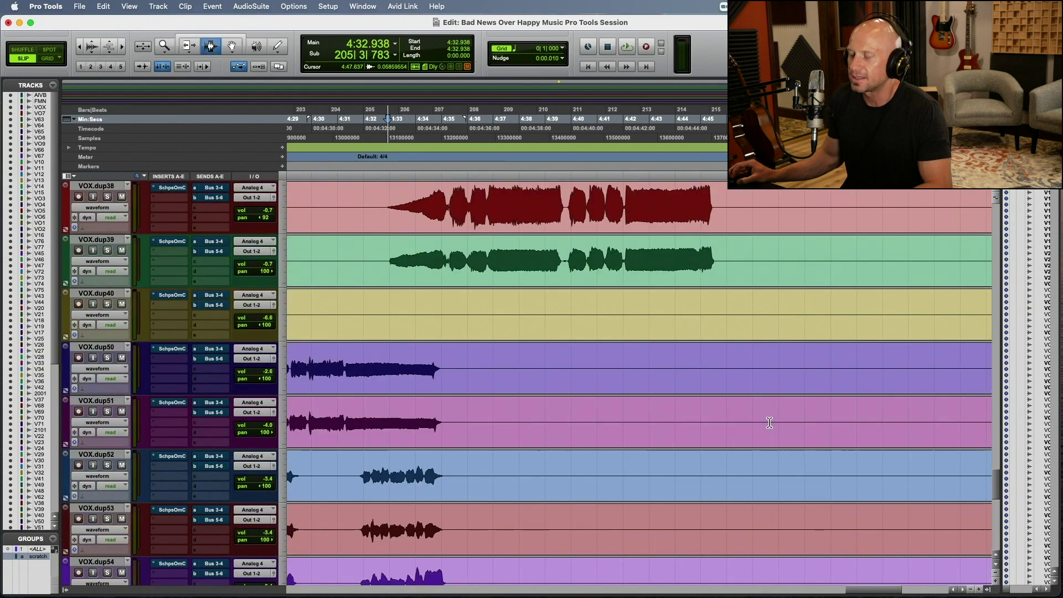
key(super+bracketleft)
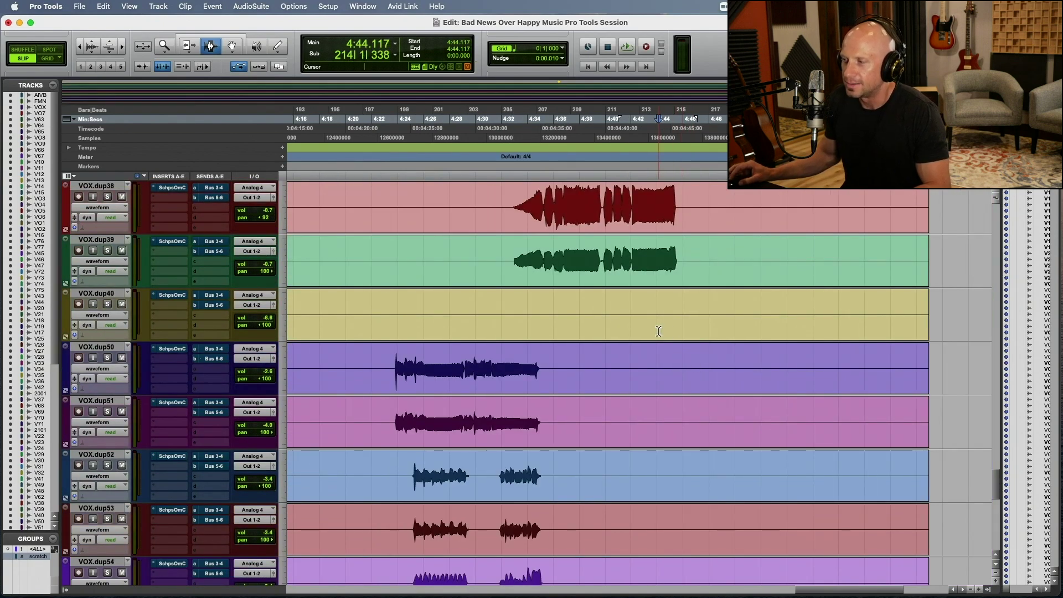
scroll(655, 343, down, 2)
scroll(655, 342, down, 4)
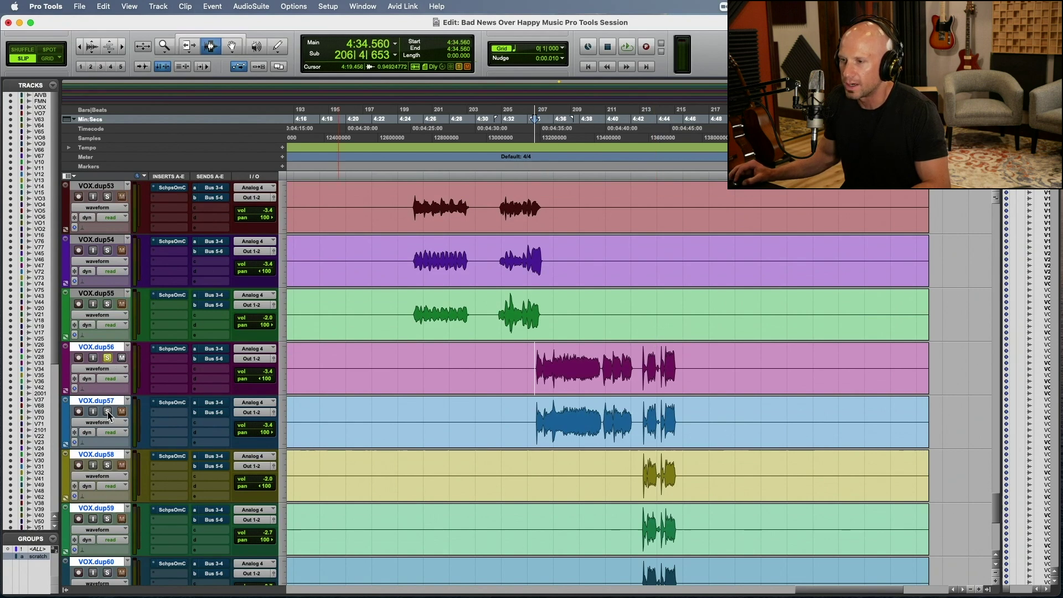
click(107, 412)
key(space)
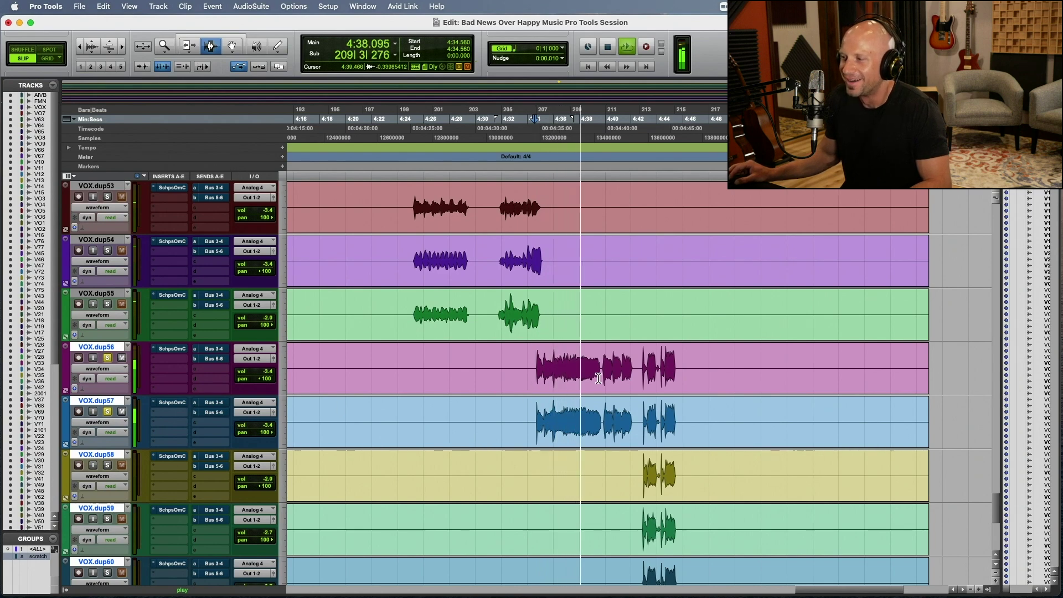
key(super+bracketright)
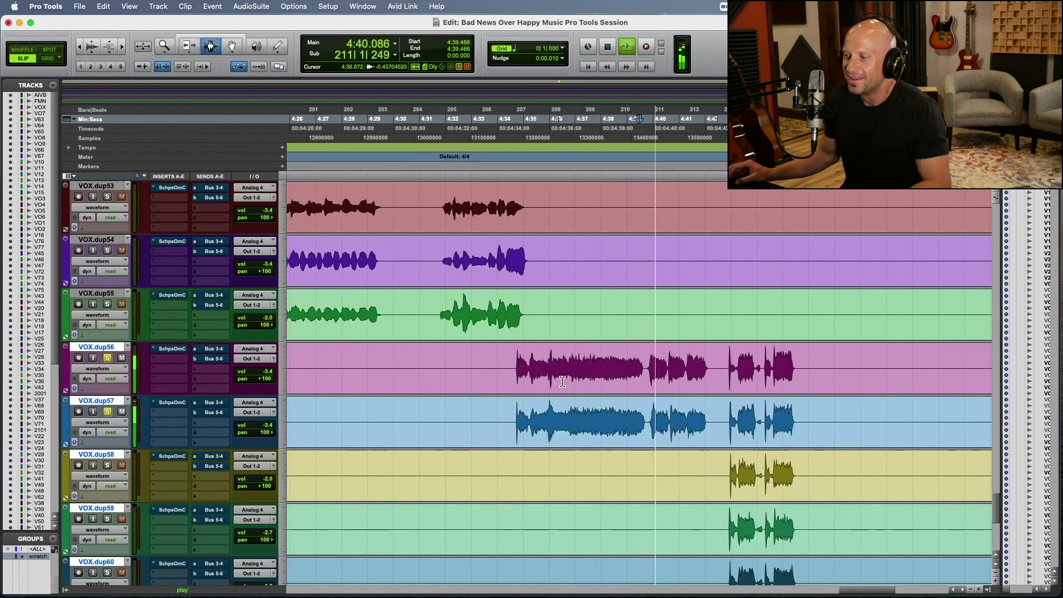
Step: Play the last phrases of VOX.dup56 and VOX.dup57 from 4:42.752, clearing both solos
click(724, 368)
scroll(684, 386, right, 2)
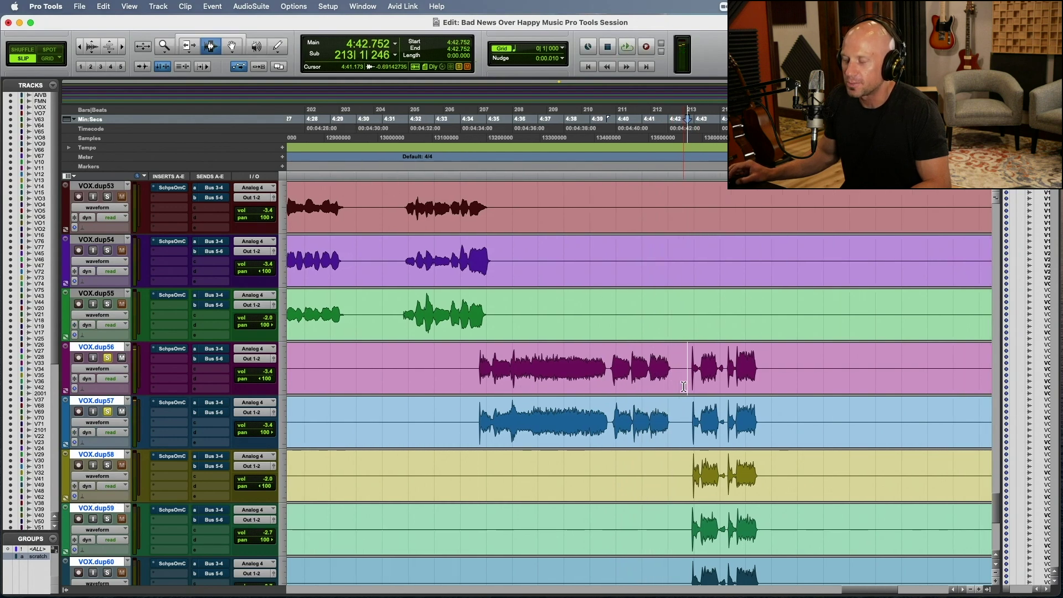
key(space)
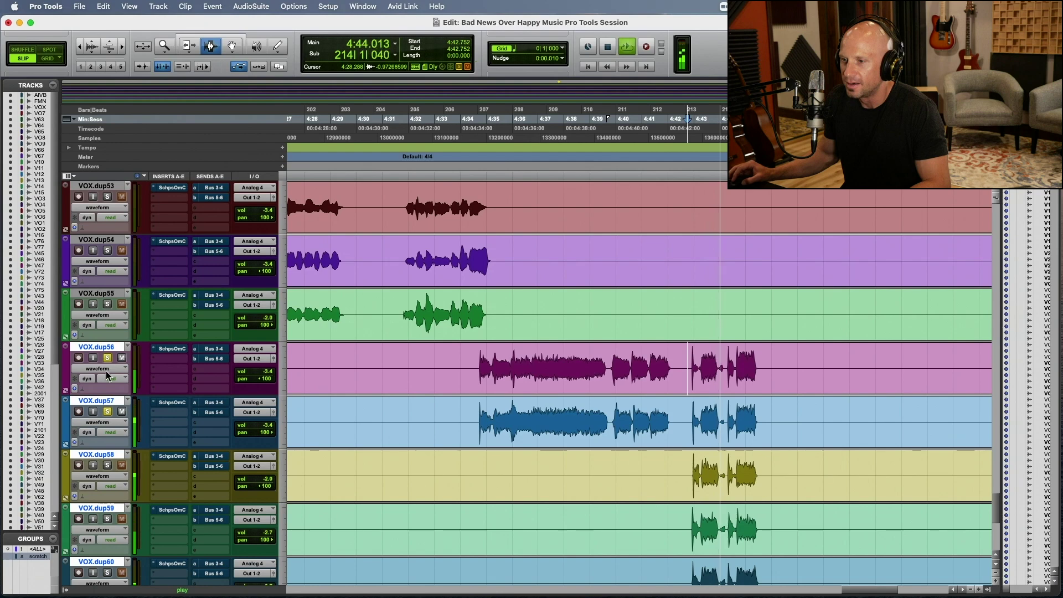
key(space)
key(space)
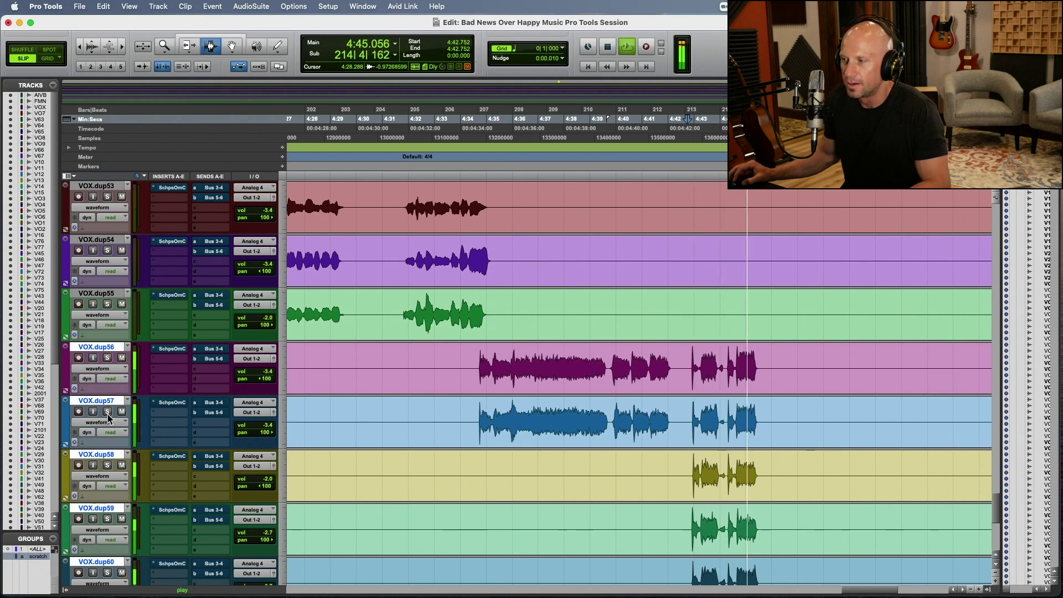
key(space)
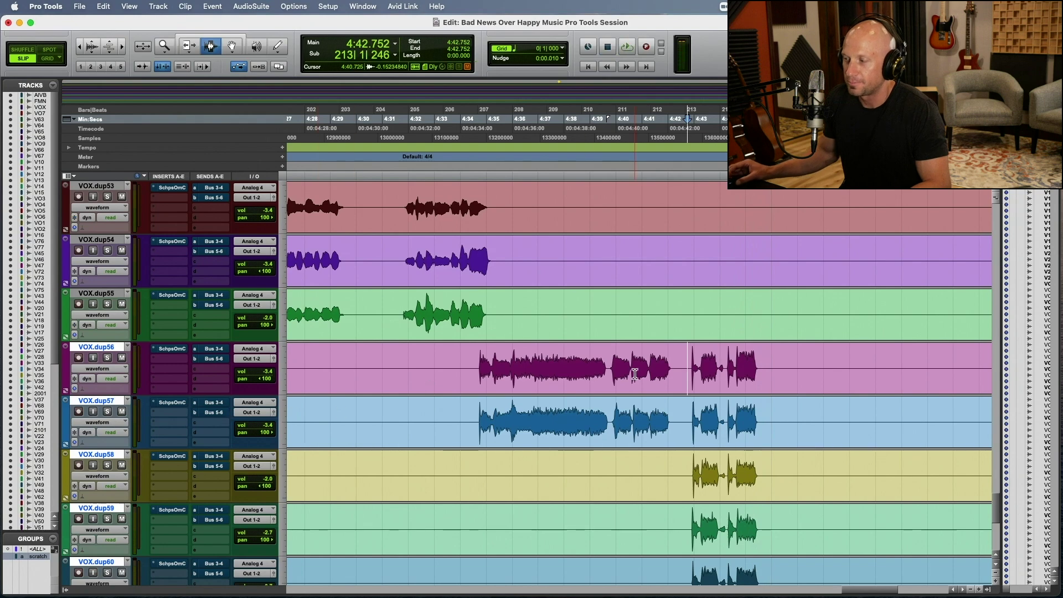
Step: Solo VOX.dup56 through VOX.dup61 and play all six tracks together from 4:42.773
scroll(670, 399, down, 3)
drag(689, 261, 692, 260)
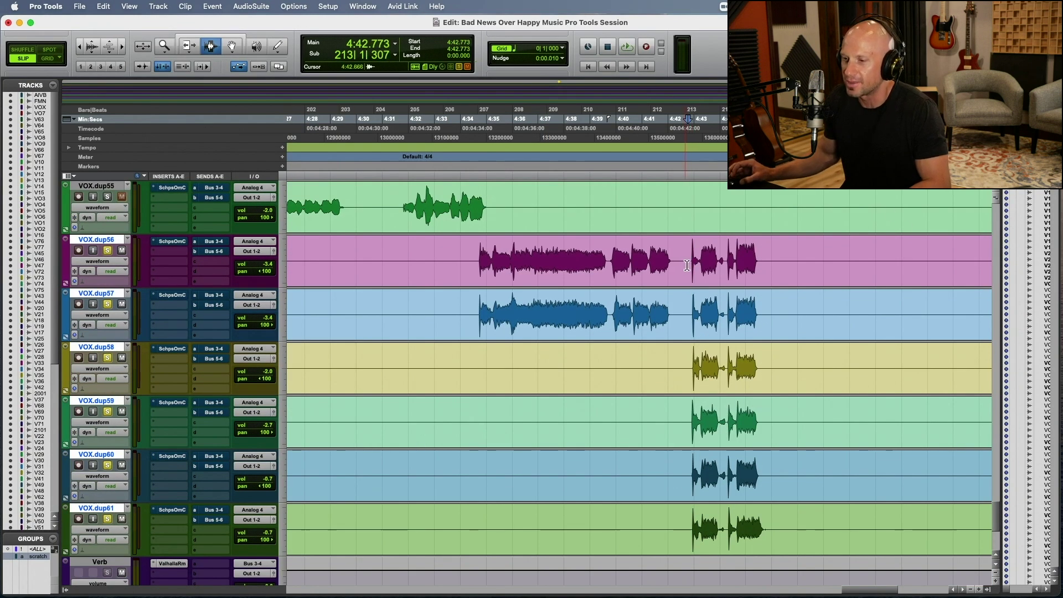
key(space)
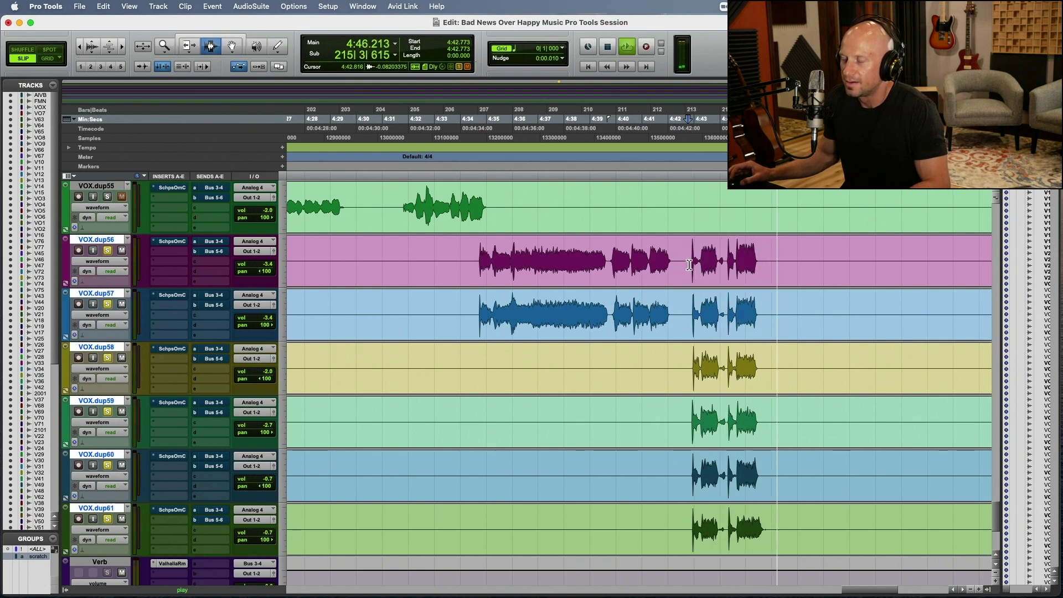
key(space)
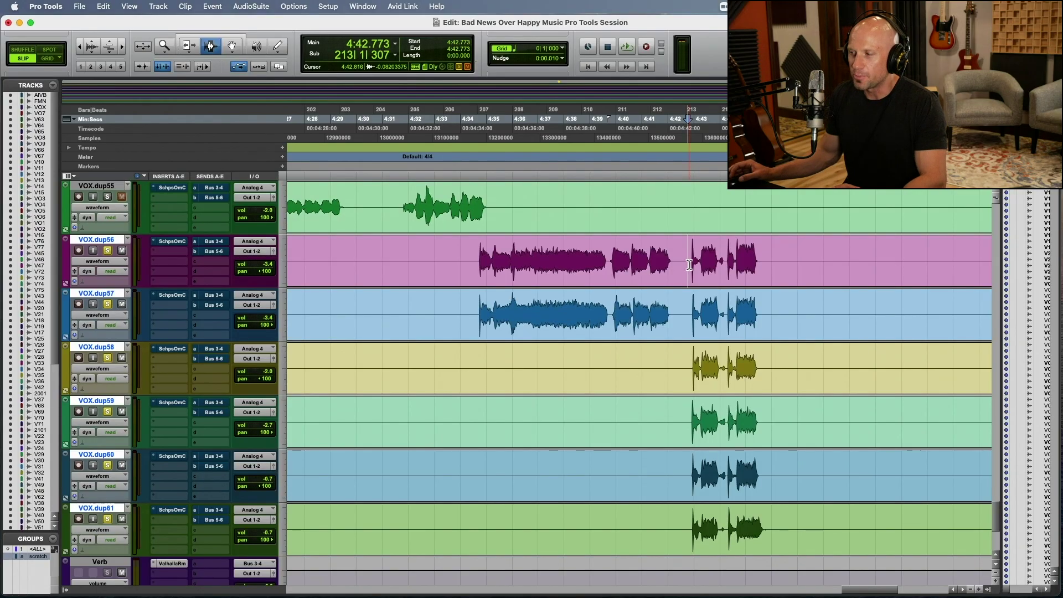